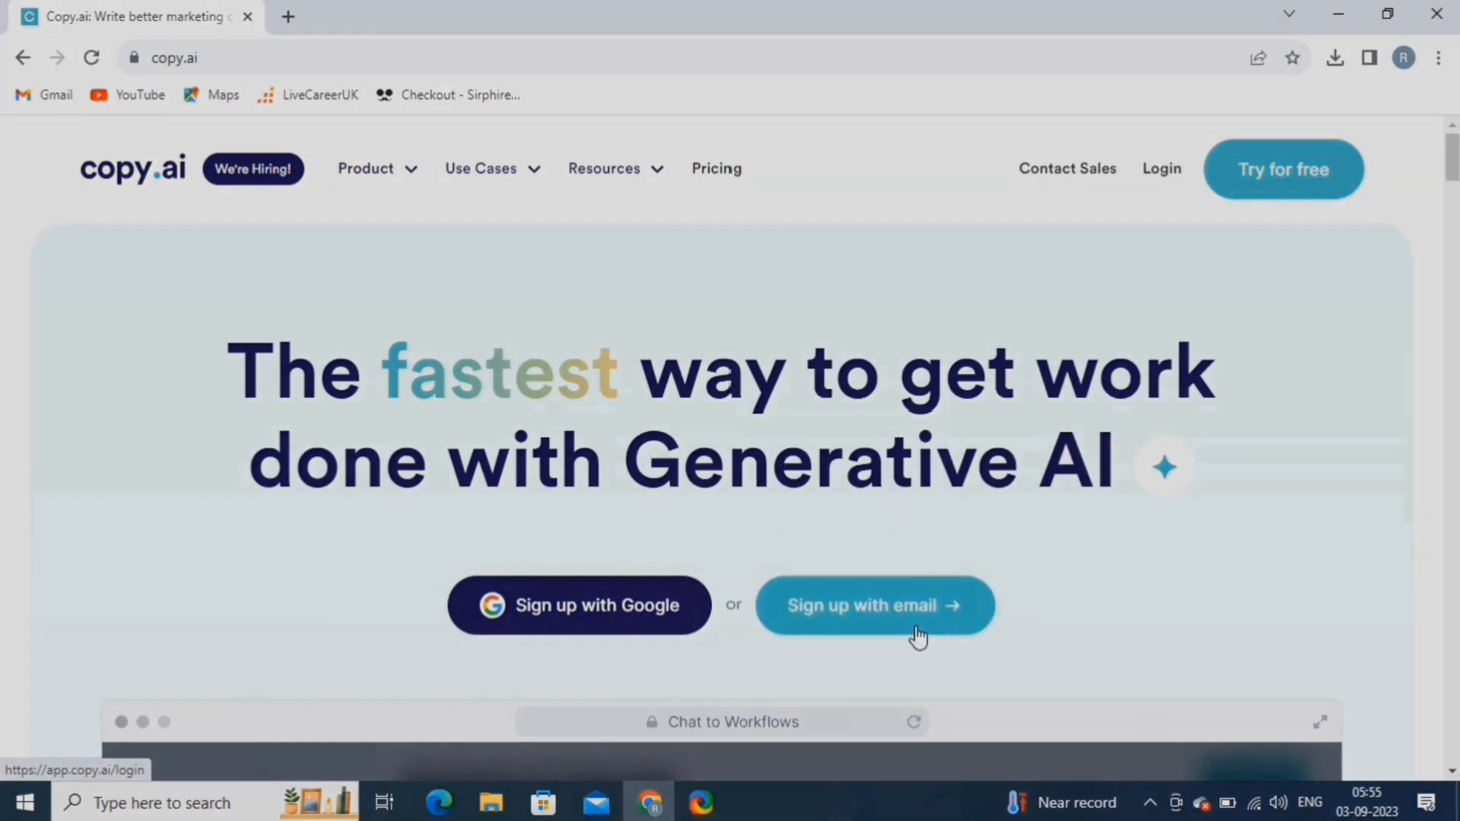
# Sign up with the account e-mail address and enter the emailed verification code
pyautogui.click(916, 620)
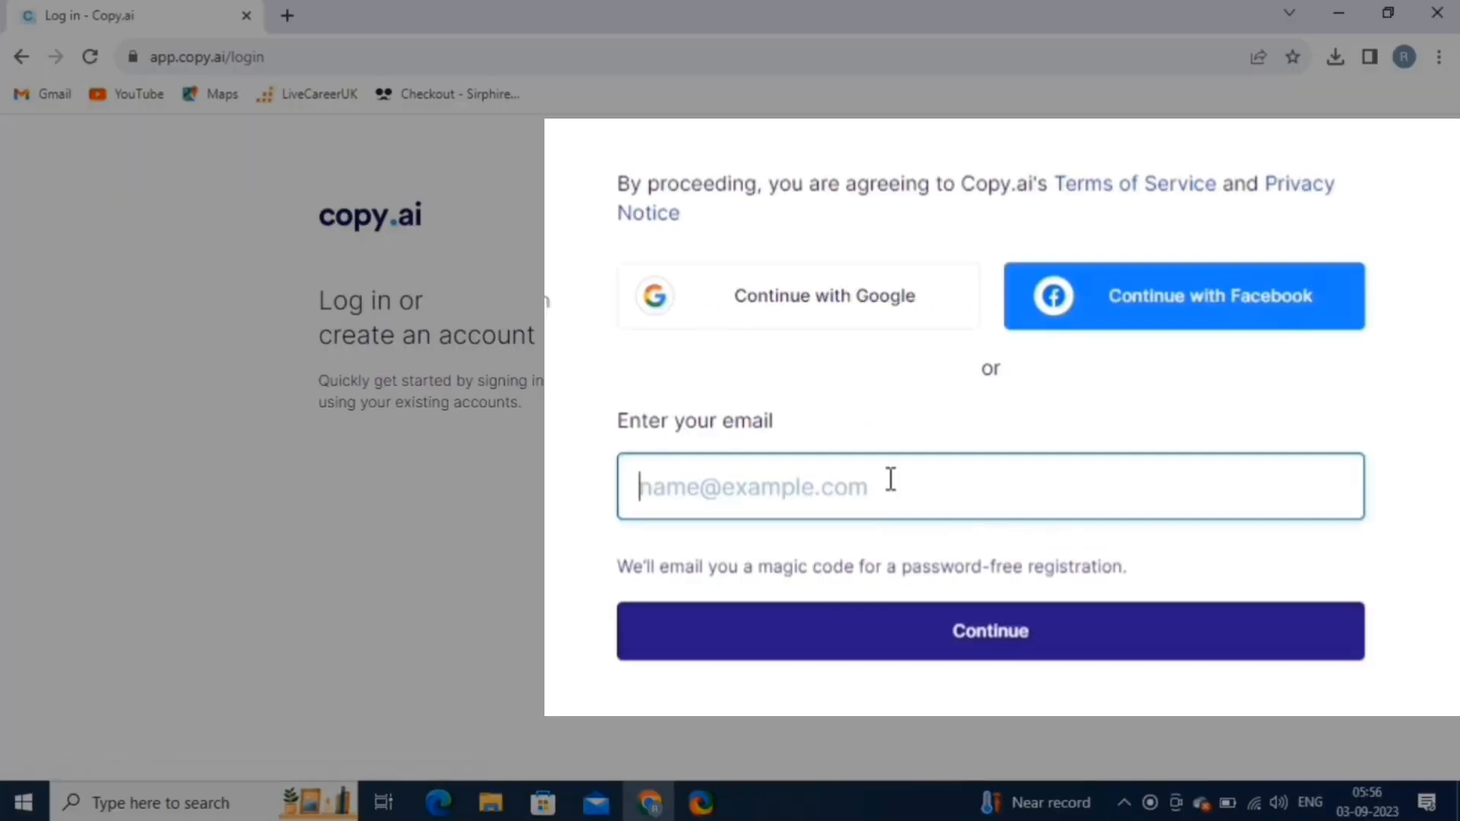
pyautogui.hotkey('ctrl', 'v')
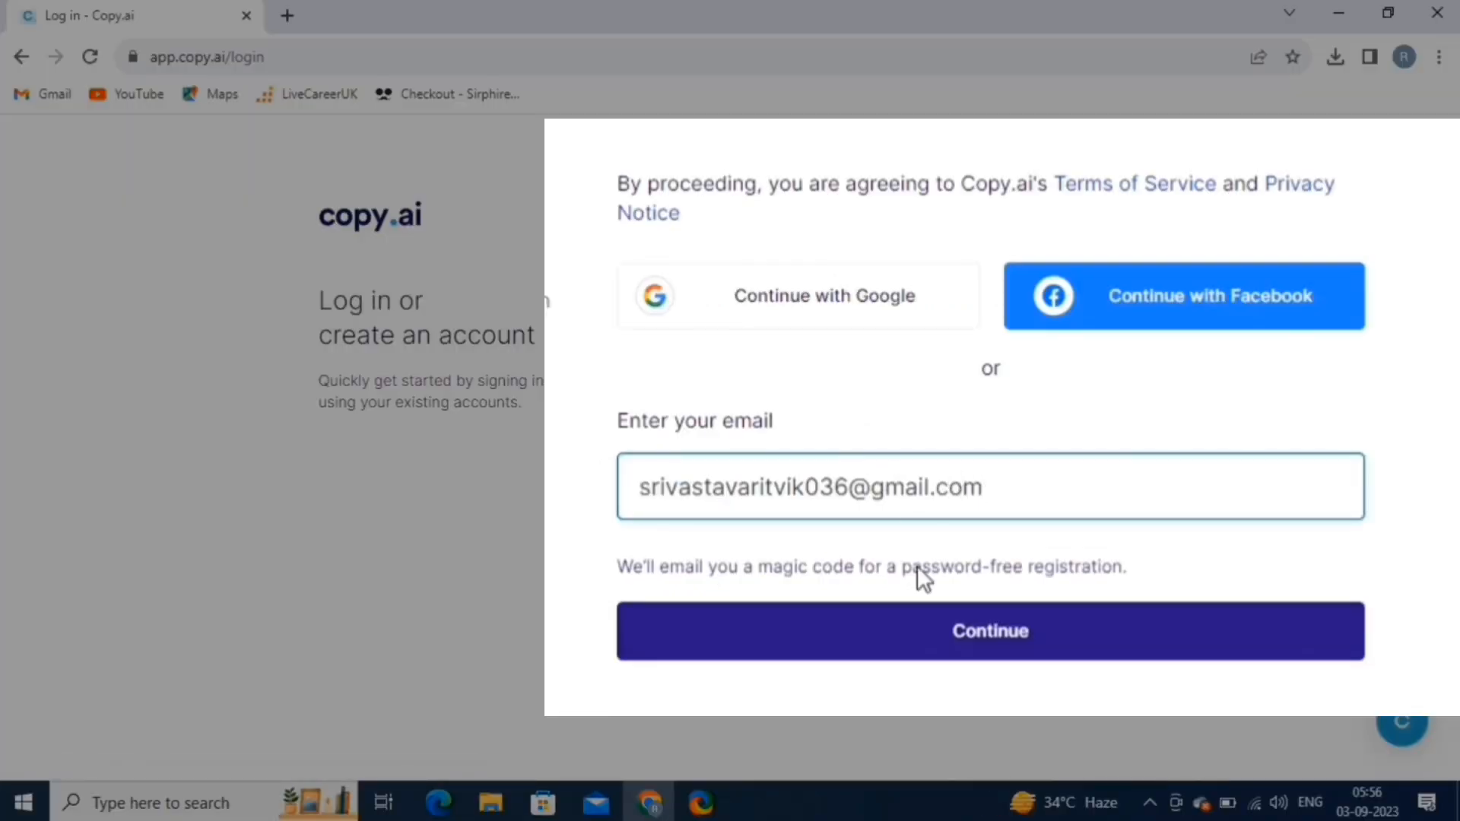
pyautogui.click(894, 625)
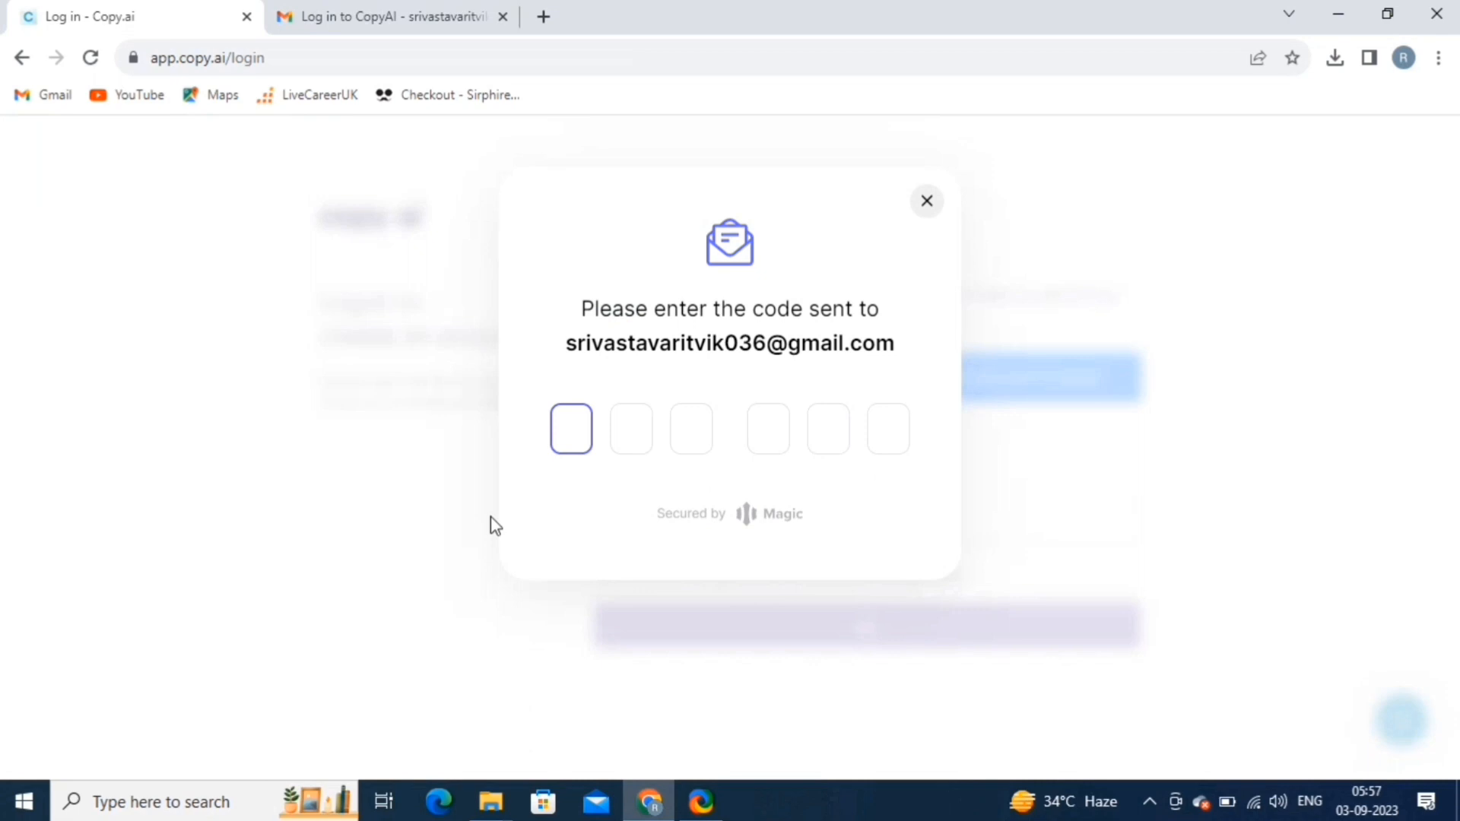
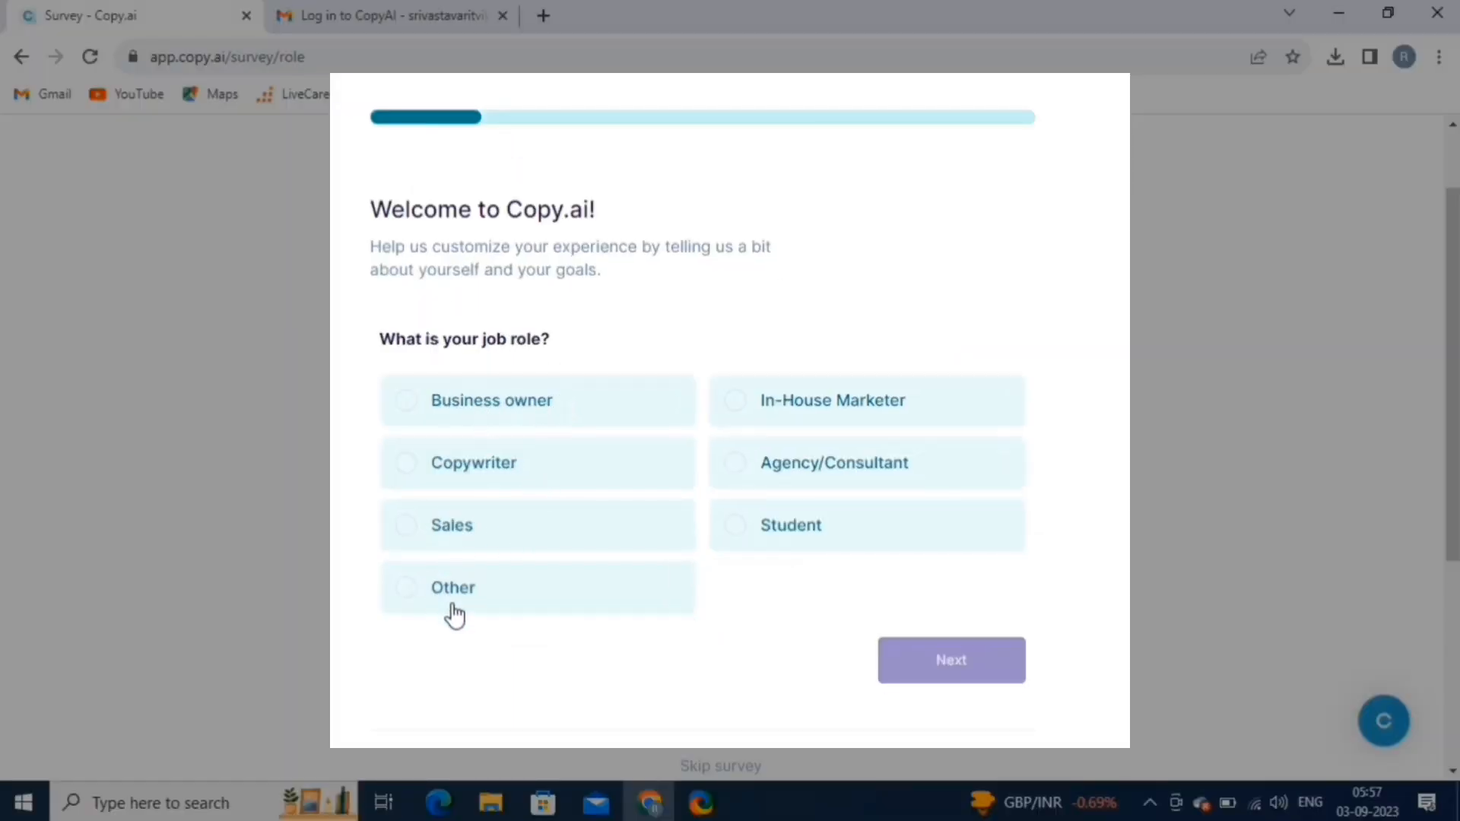
# Answer the survey as a Copywriter who writes blogs and works alone
pyautogui.click(487, 469)
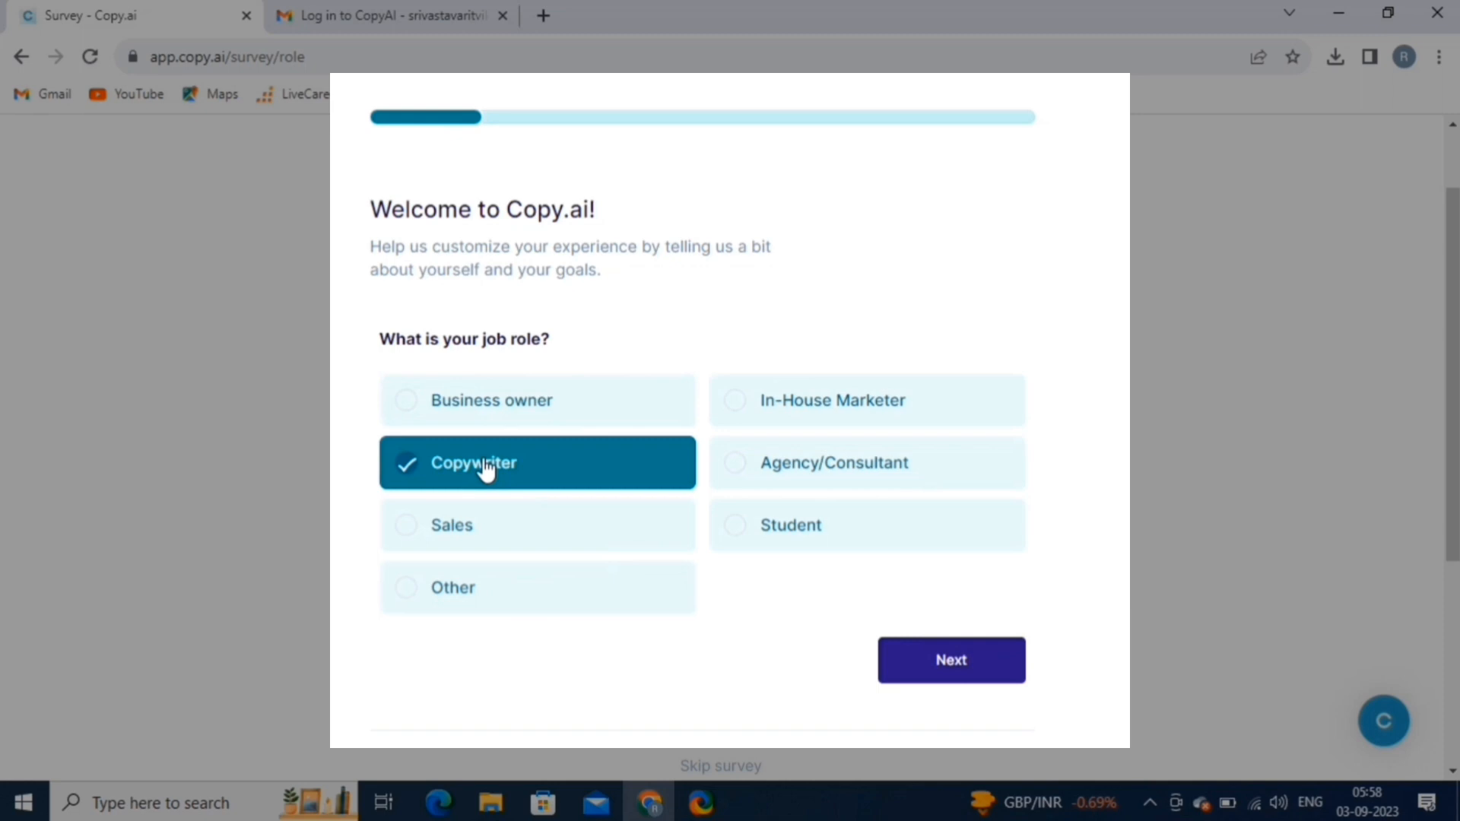
pyautogui.click(956, 681)
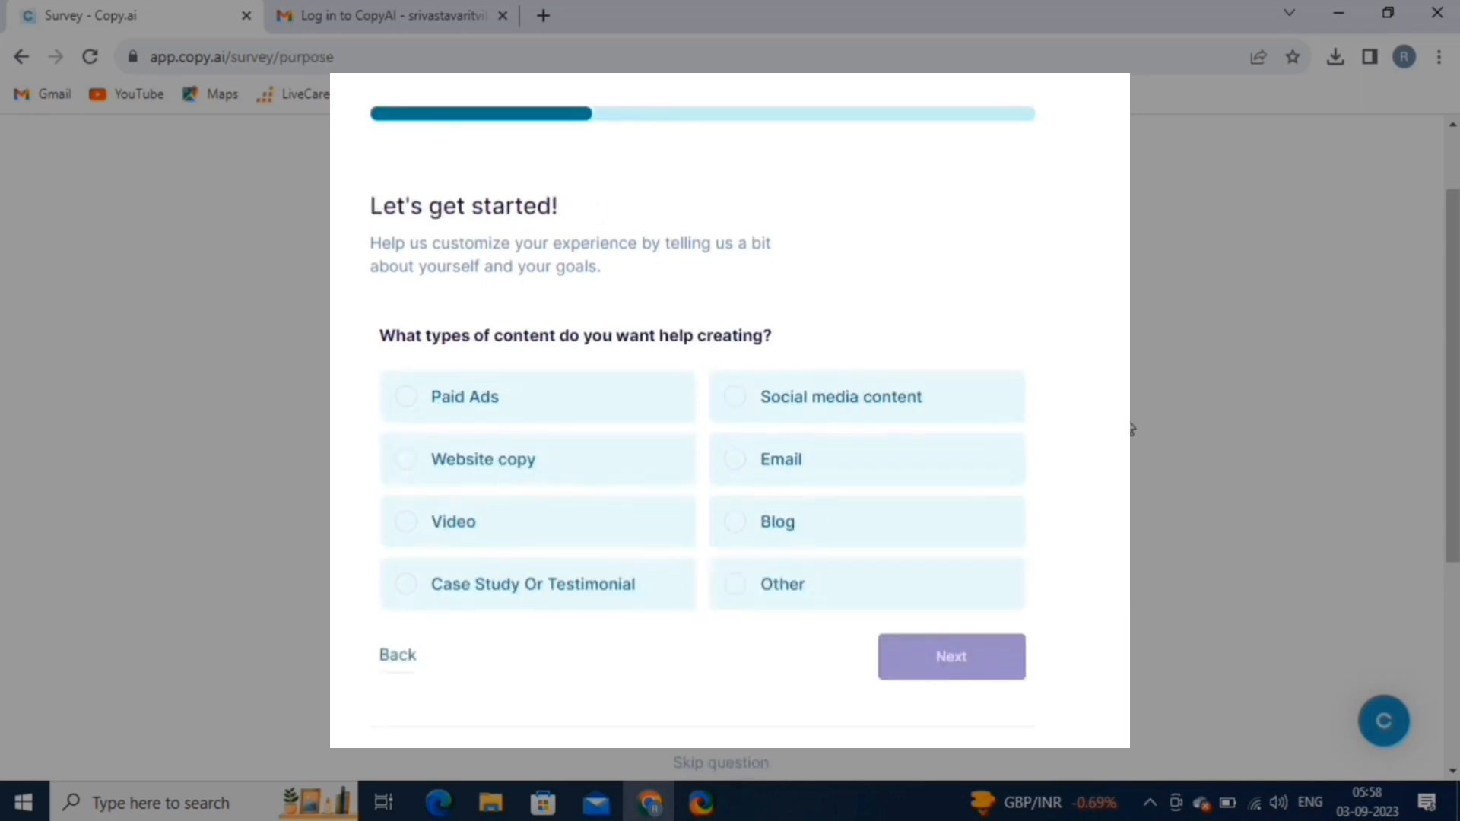
pyautogui.click(774, 538)
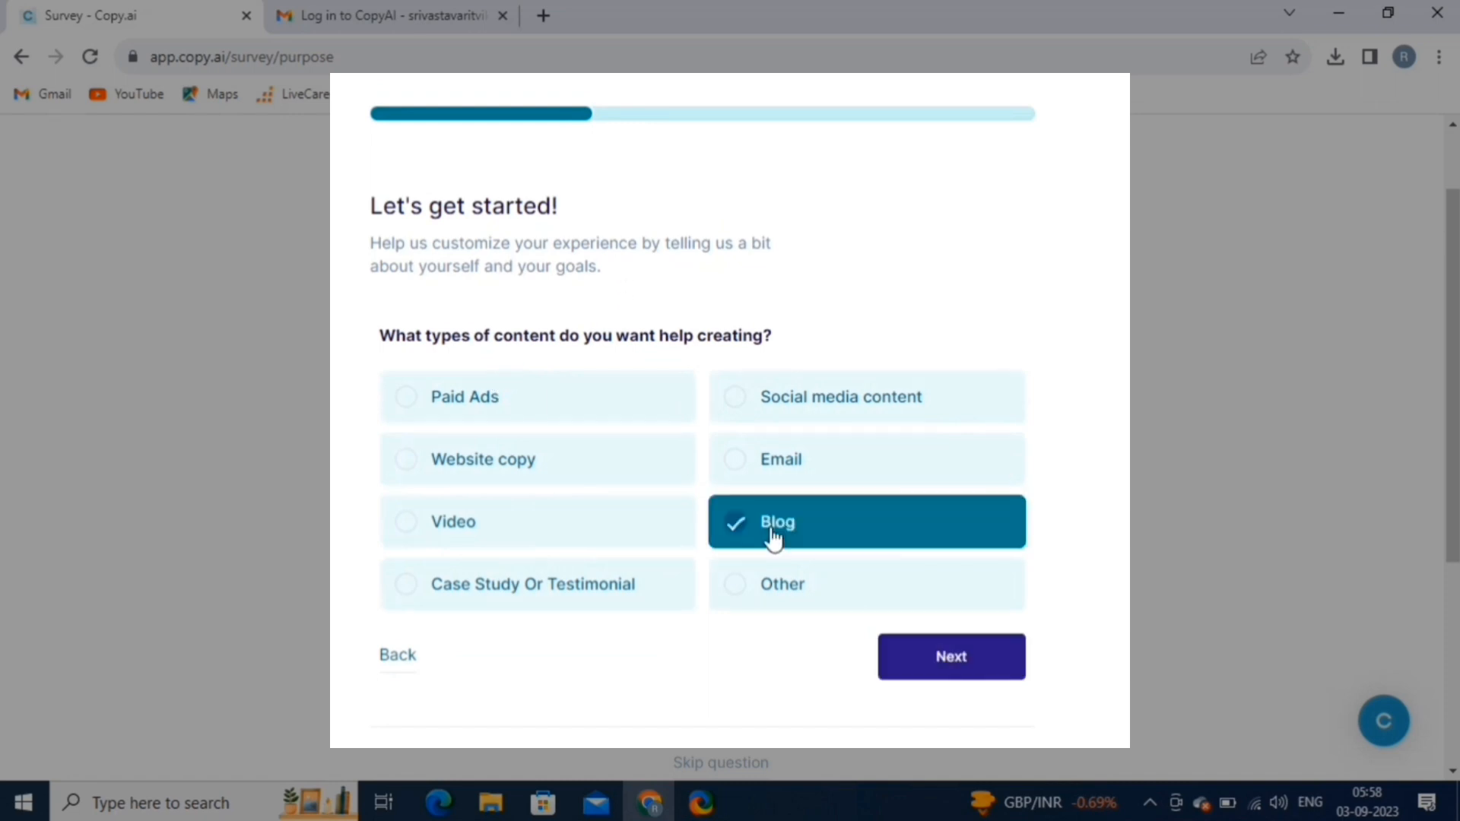
pyautogui.click(955, 659)
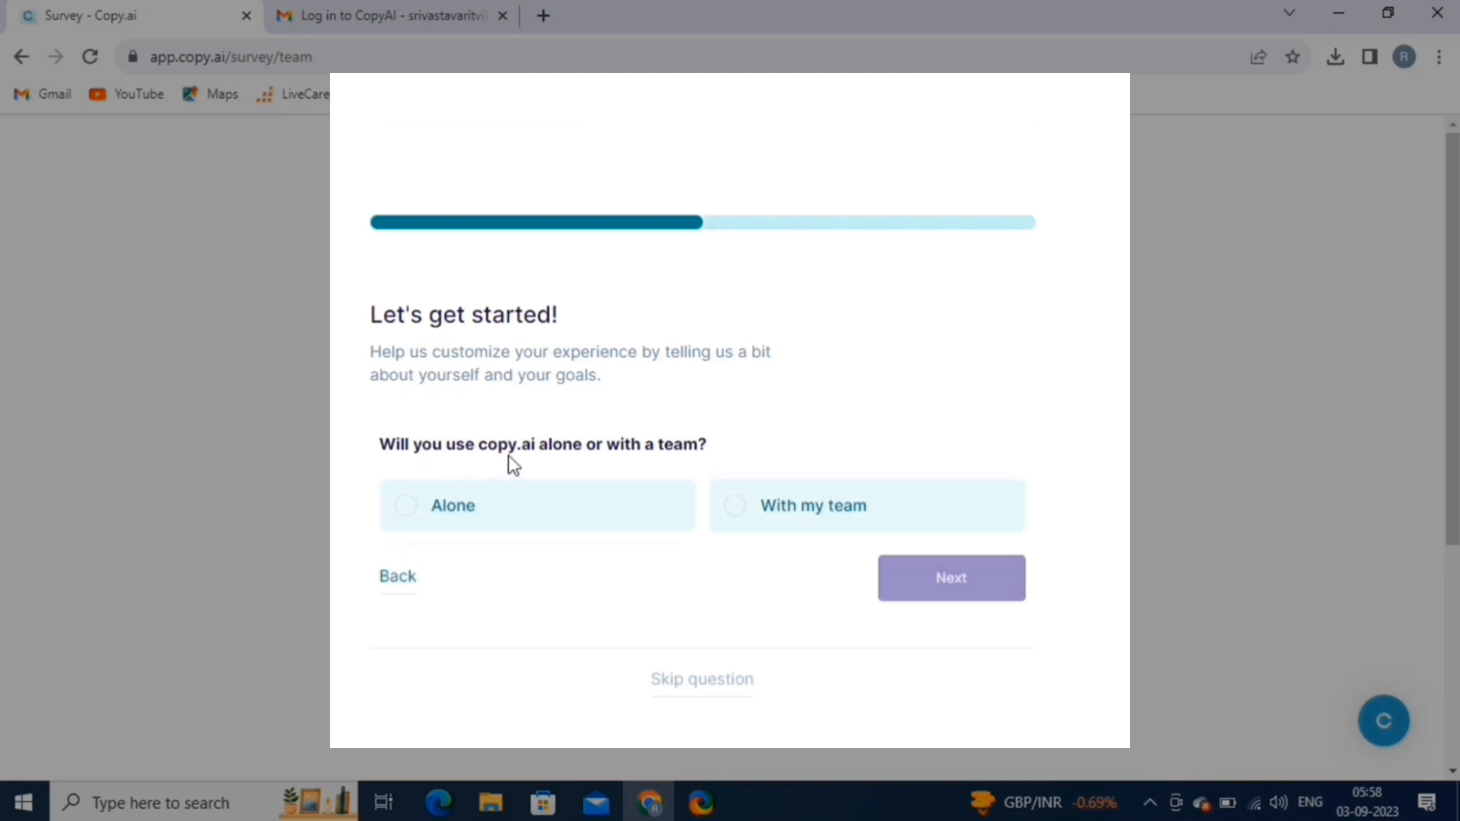
pyautogui.click(564, 513)
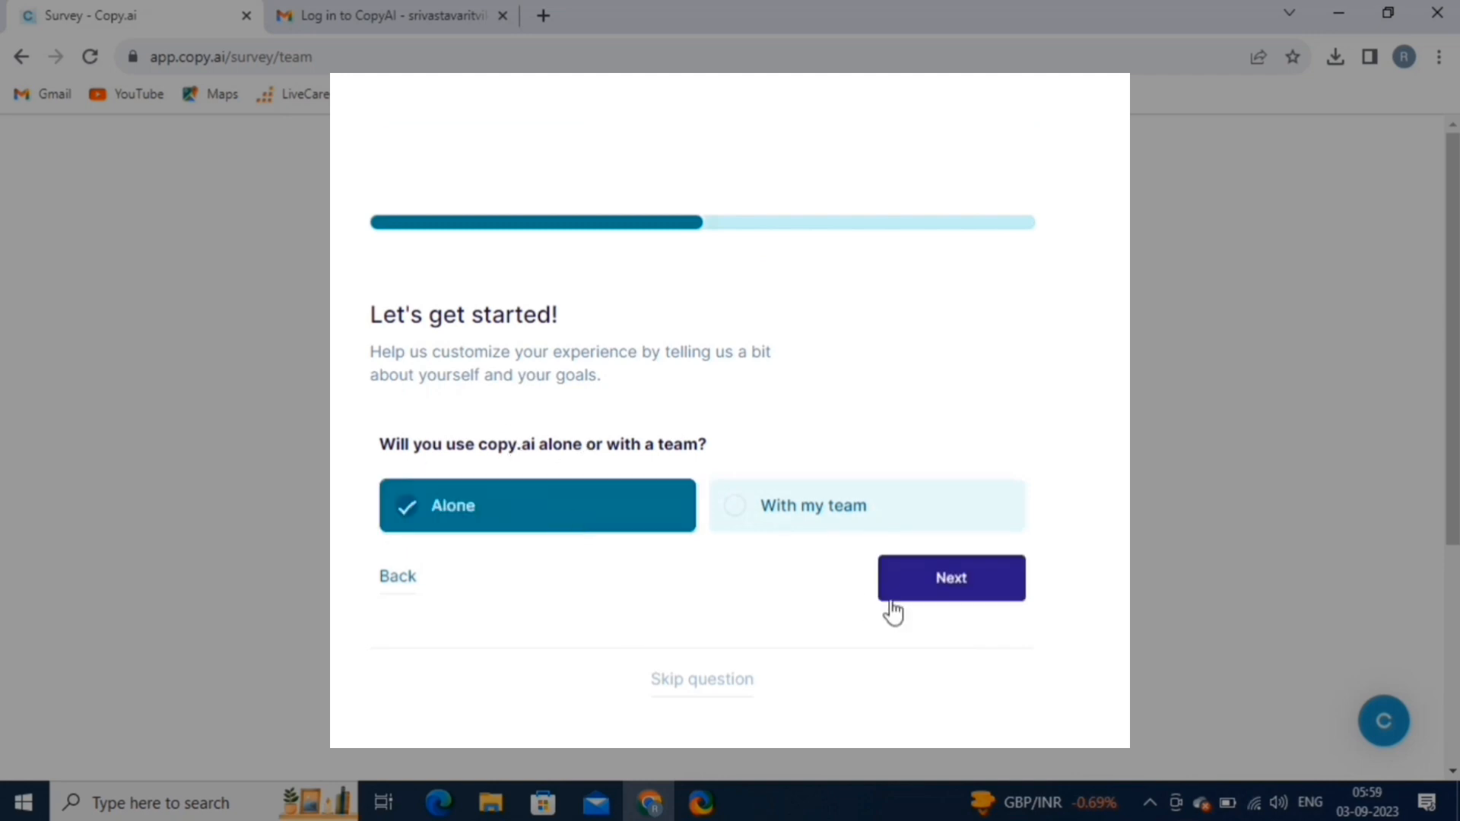
pyautogui.click(942, 589)
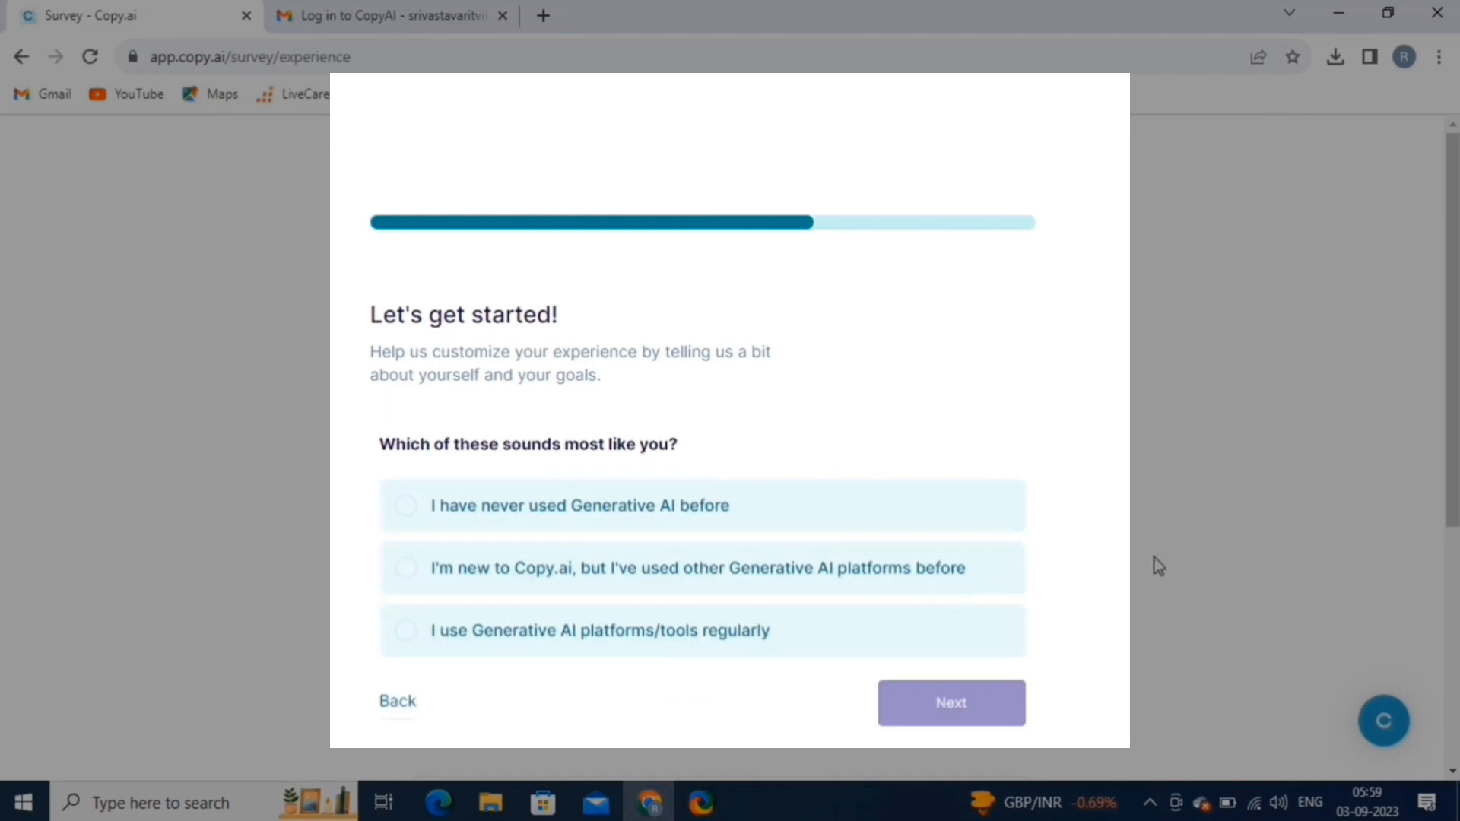
# Say generative AI was never used before and choose an AI assistant for day-to-day work
pyautogui.scroll(-1, 1157, 566)
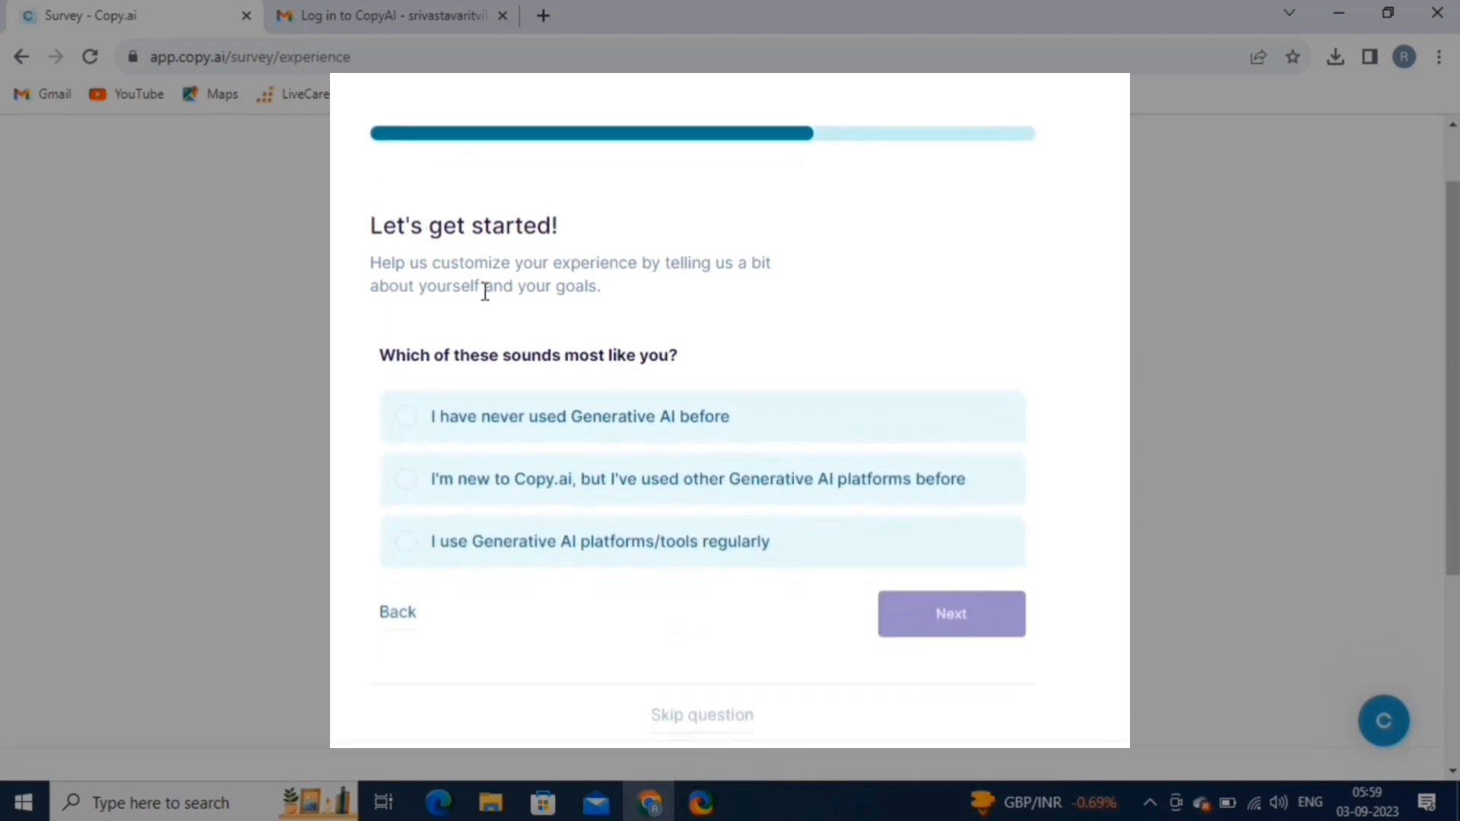
pyautogui.click(479, 437)
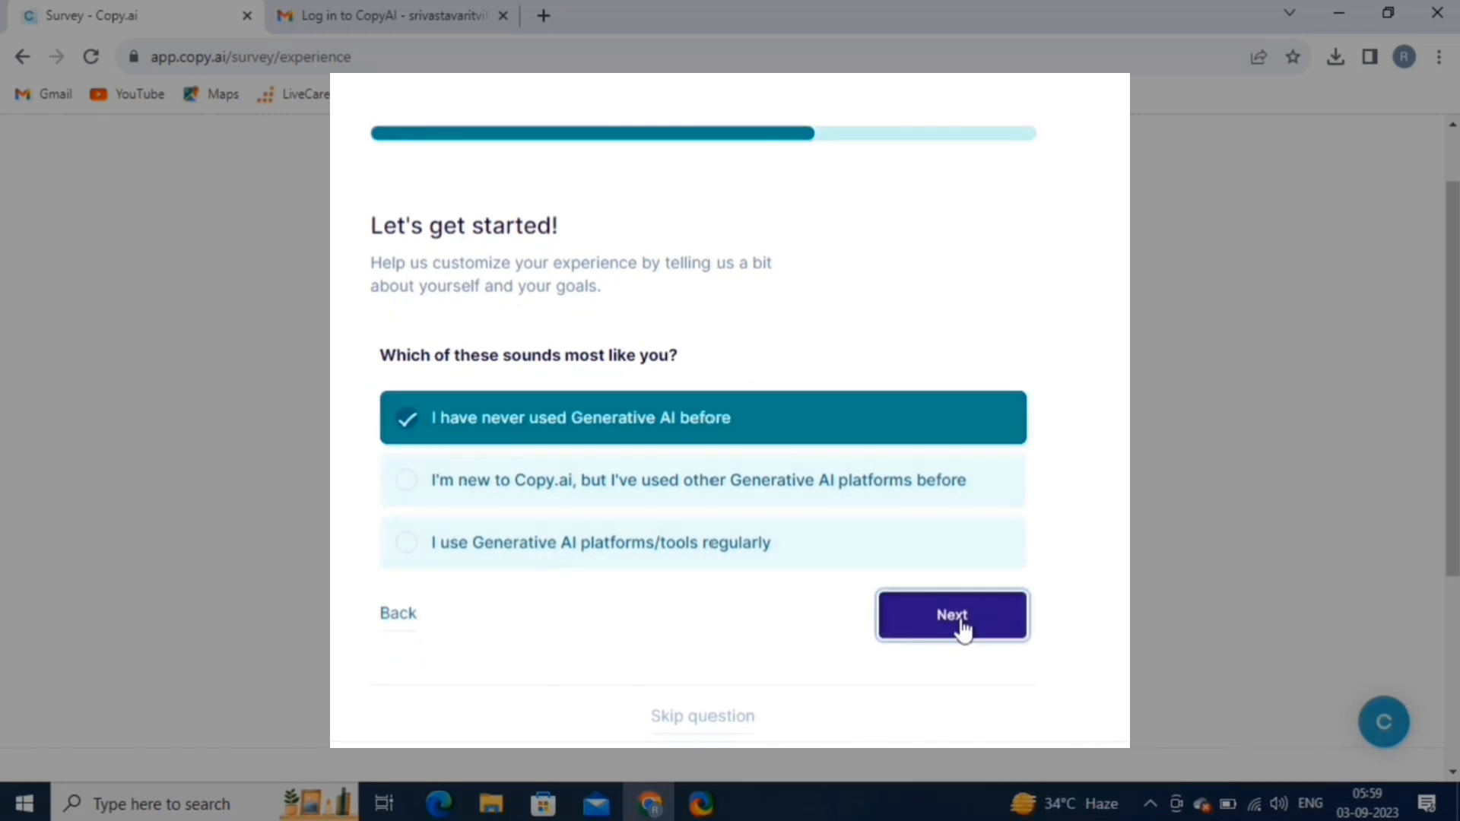
pyautogui.click(962, 629)
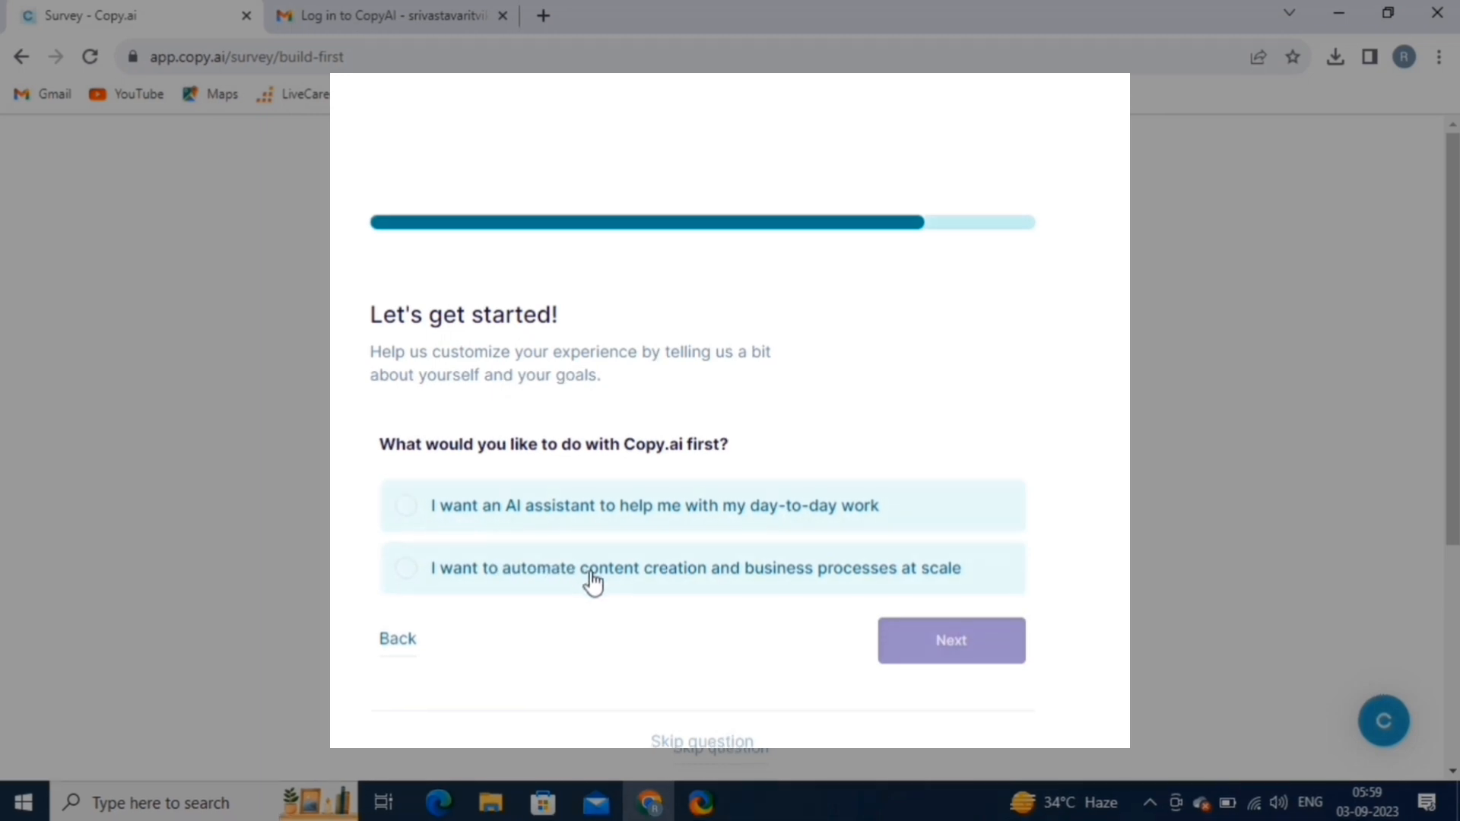
pyautogui.click(581, 523)
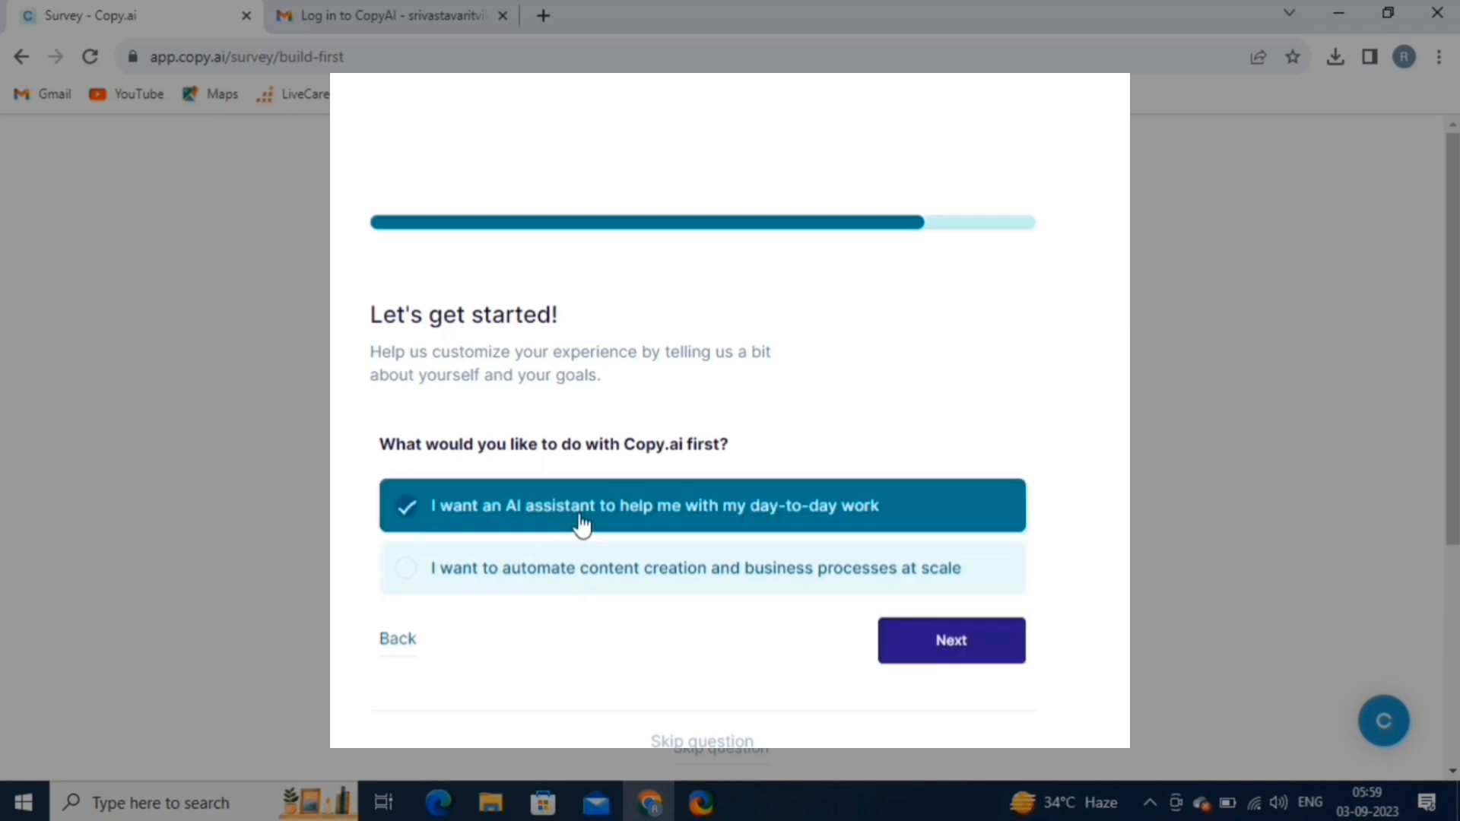
pyautogui.click(928, 648)
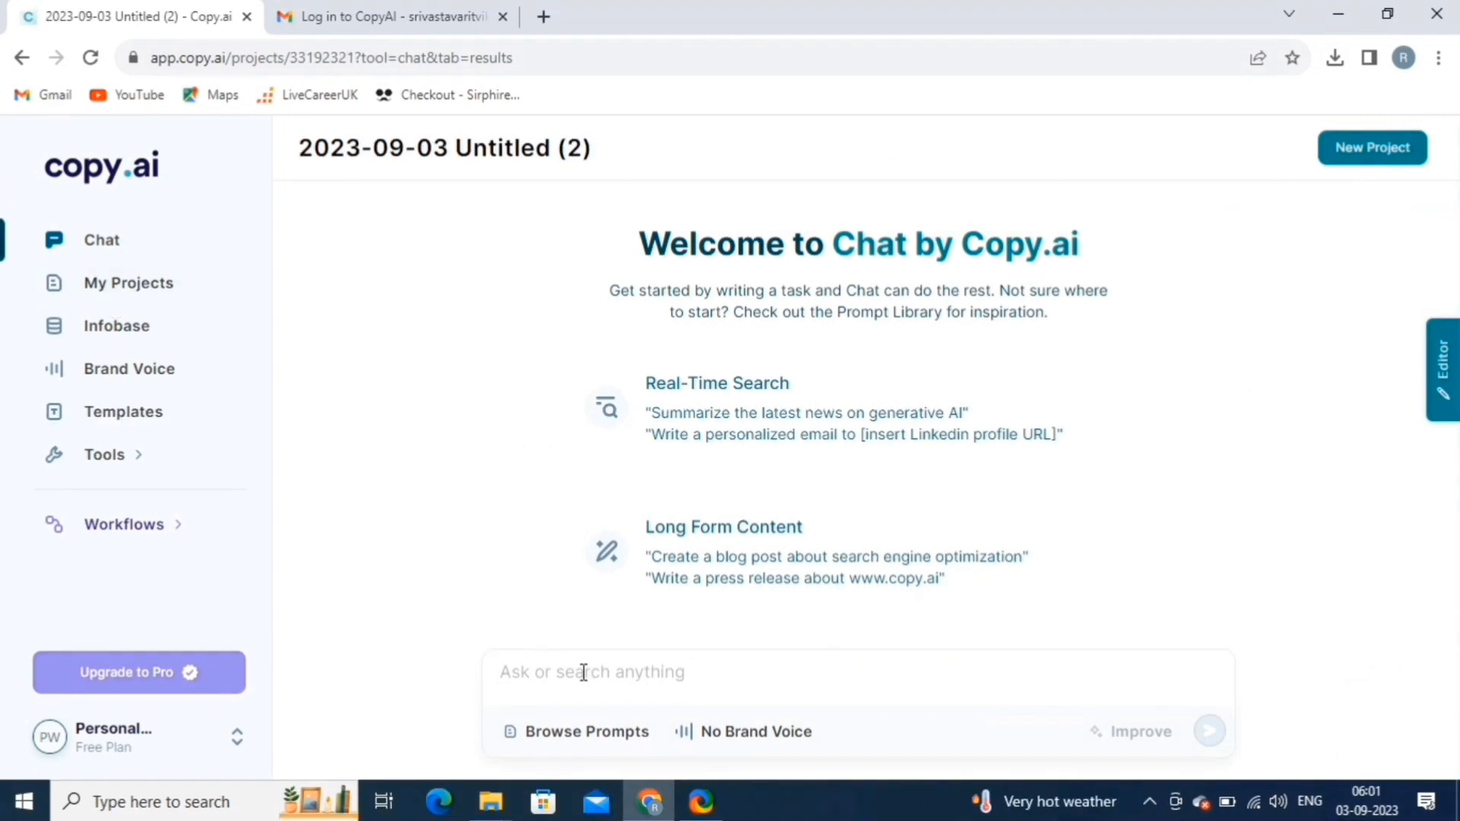
# Open the Templates gallery from the sidebar
pyautogui.click(131, 415)
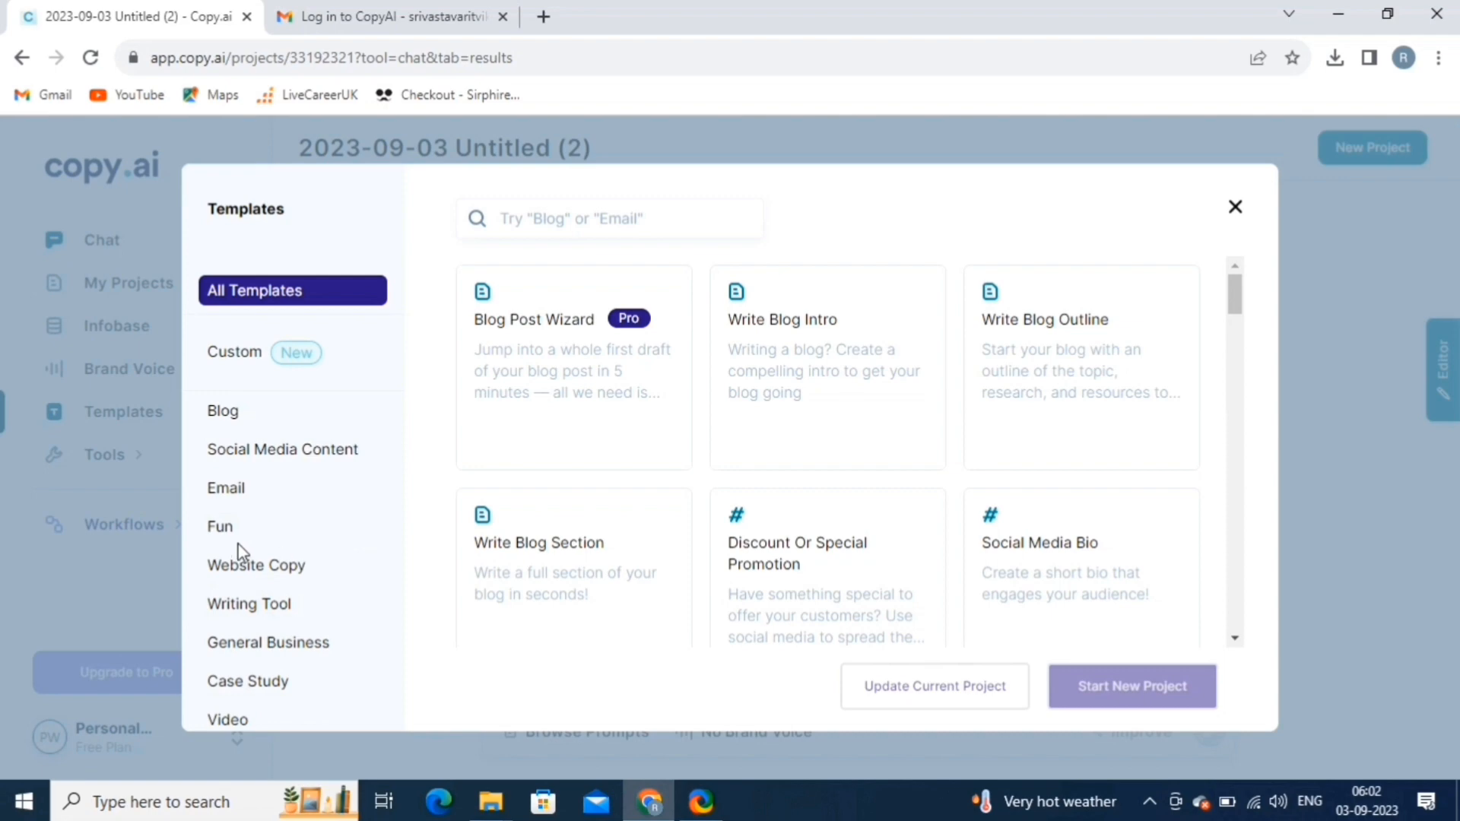
# Filter templates to Blog and start a new project with the Blog Post Wizard
pyautogui.click(235, 426)
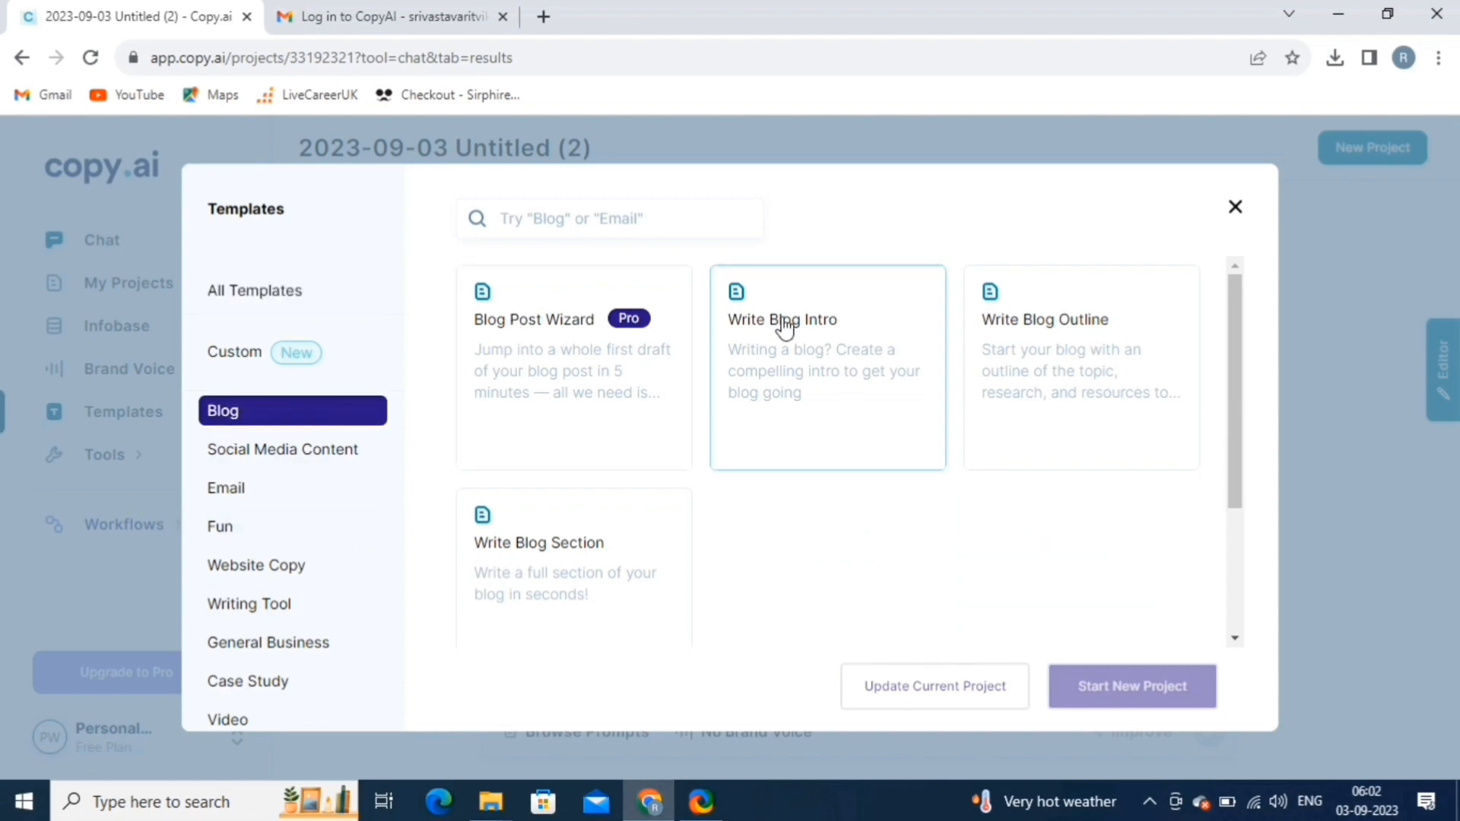
pyautogui.click(592, 403)
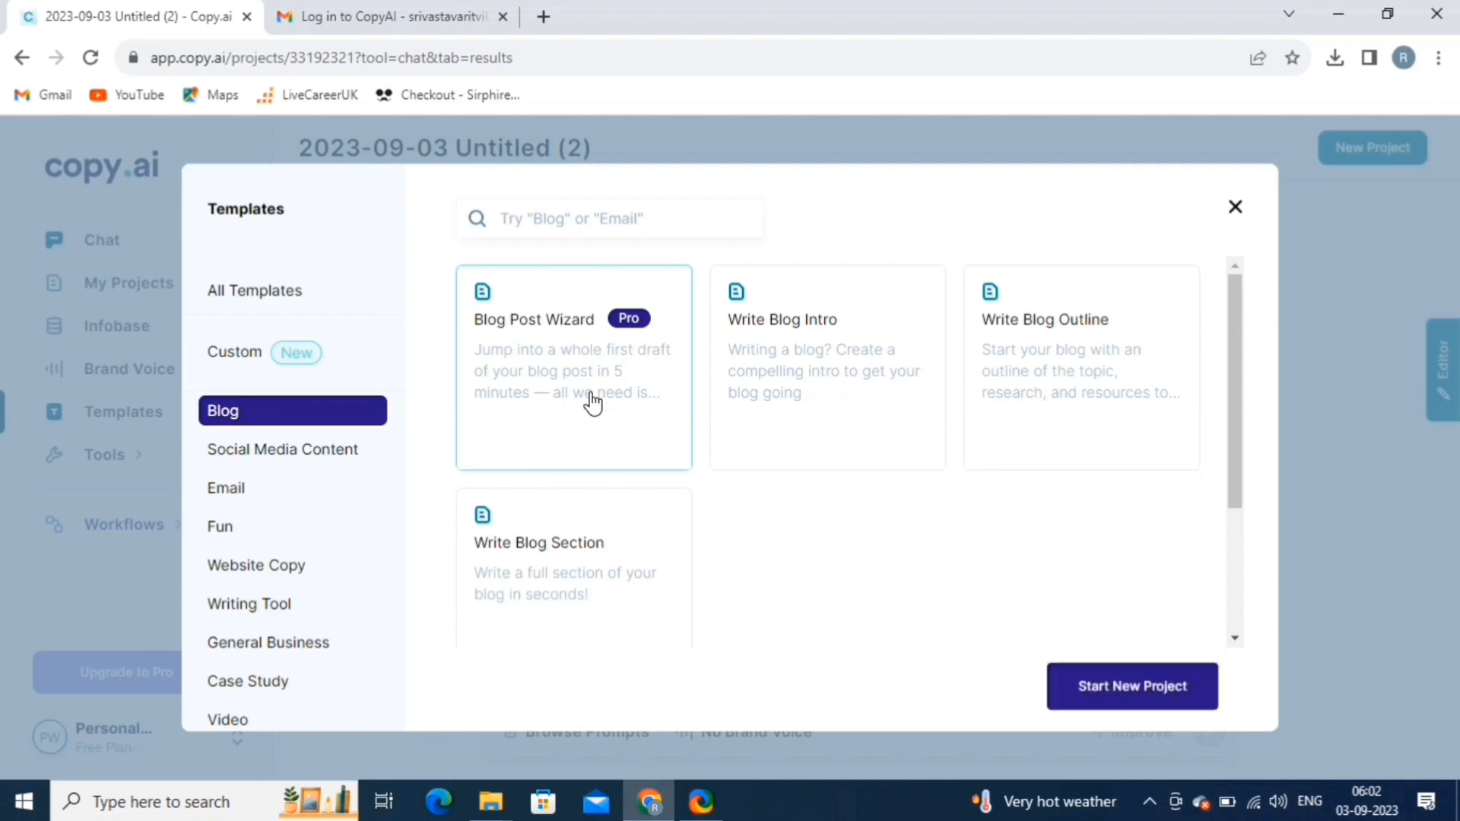
pyautogui.click(1110, 689)
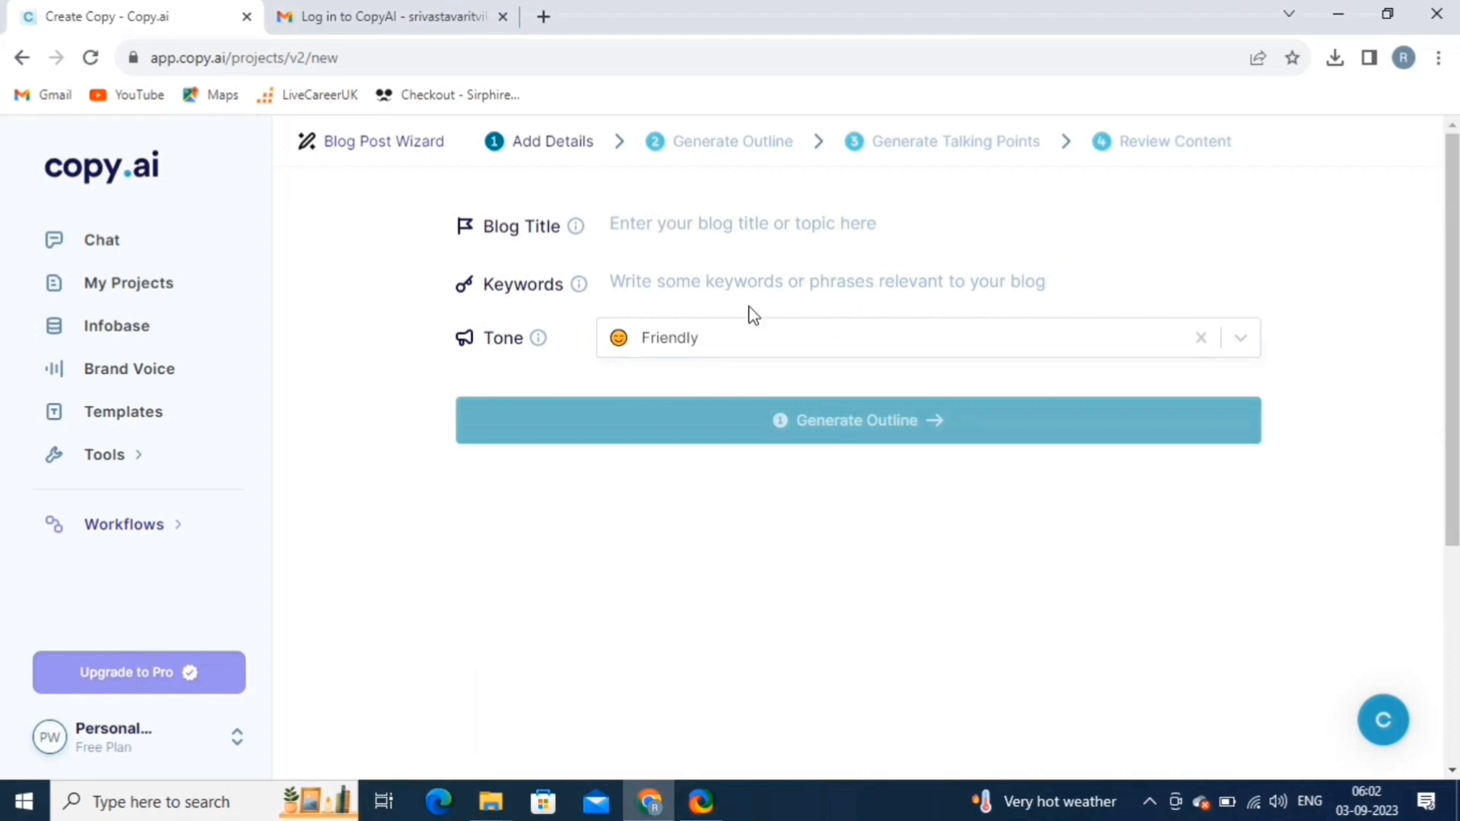
# Enter the '7 Days Free SALES & MARKETING Training Program!' title, tone and keywords, then generate an outline
pyautogui.click(723, 344)
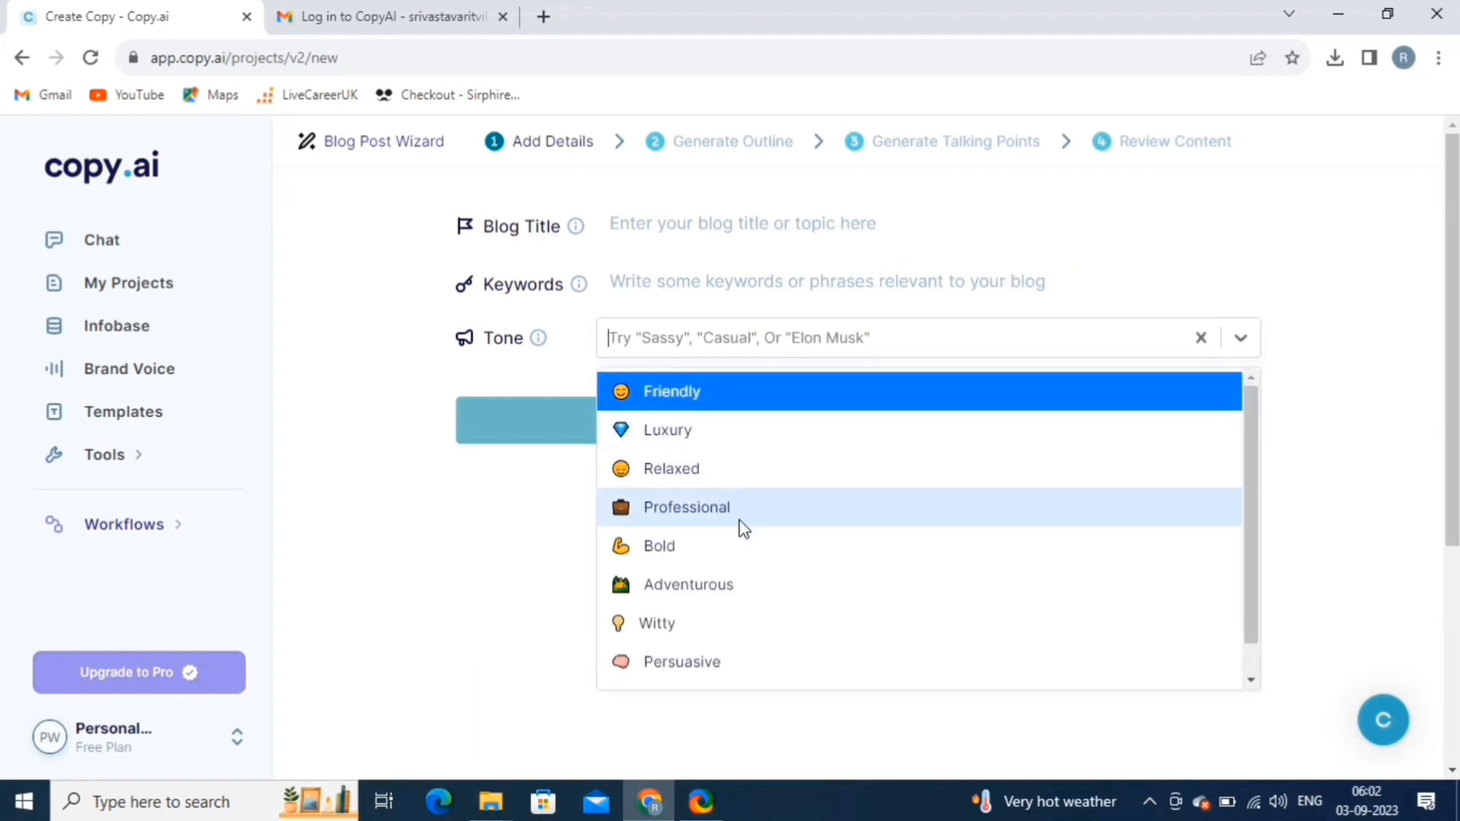
pyautogui.scroll(-1, 779, 644)
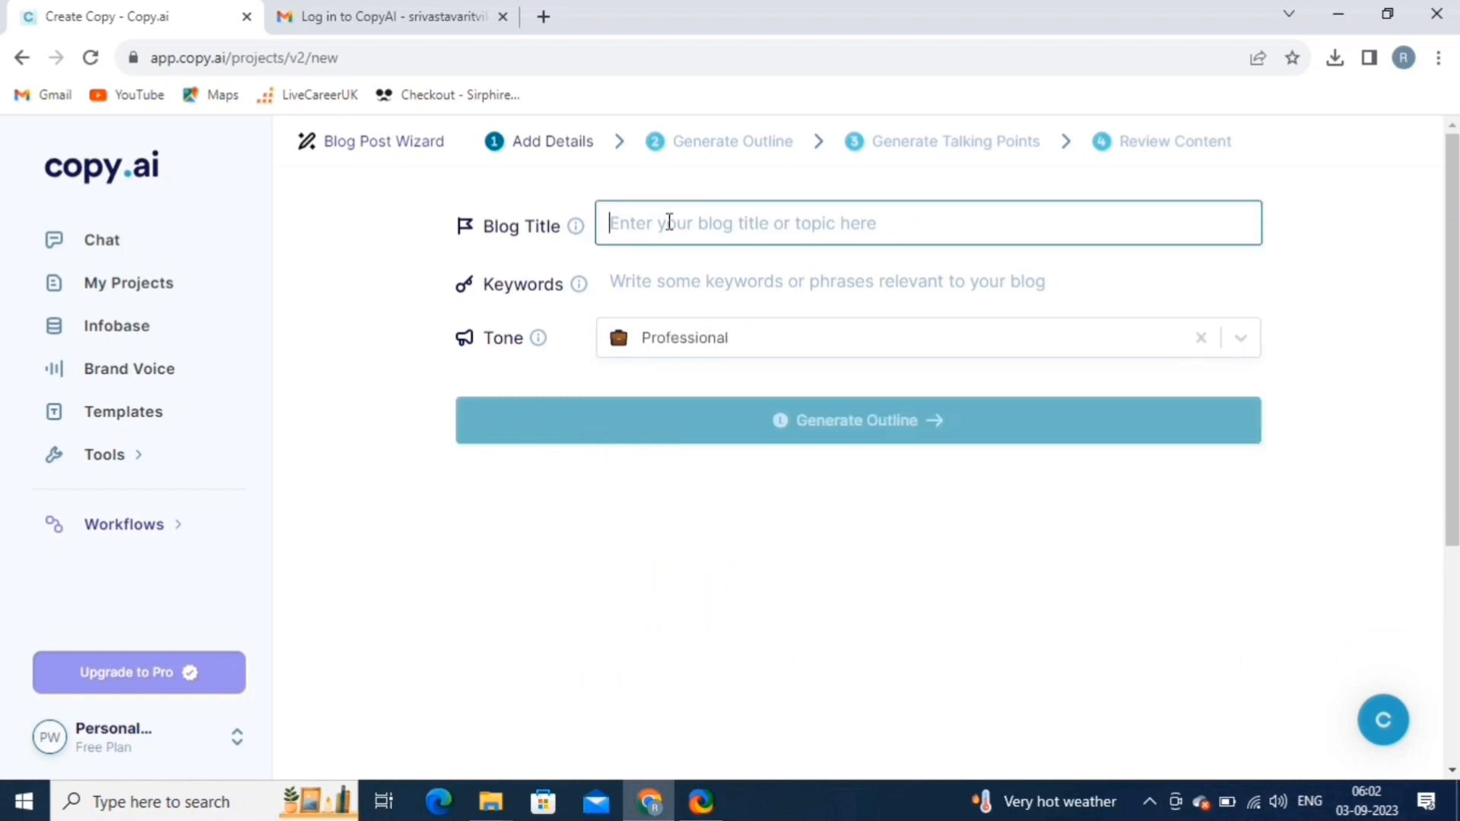
pyautogui.write('7 Days Free SALES & MARKETING Training Program!')
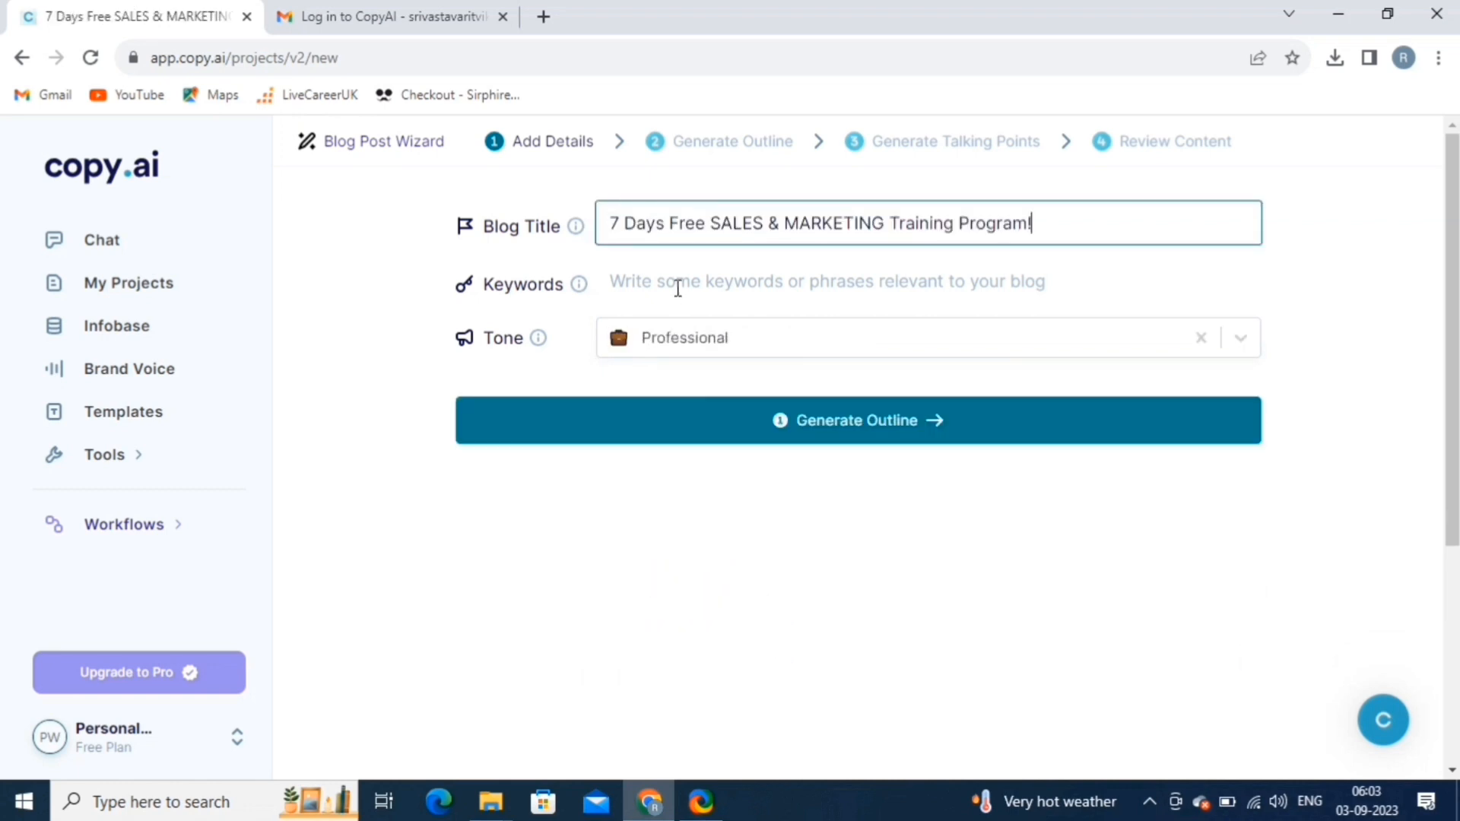
pyautogui.click(677, 288)
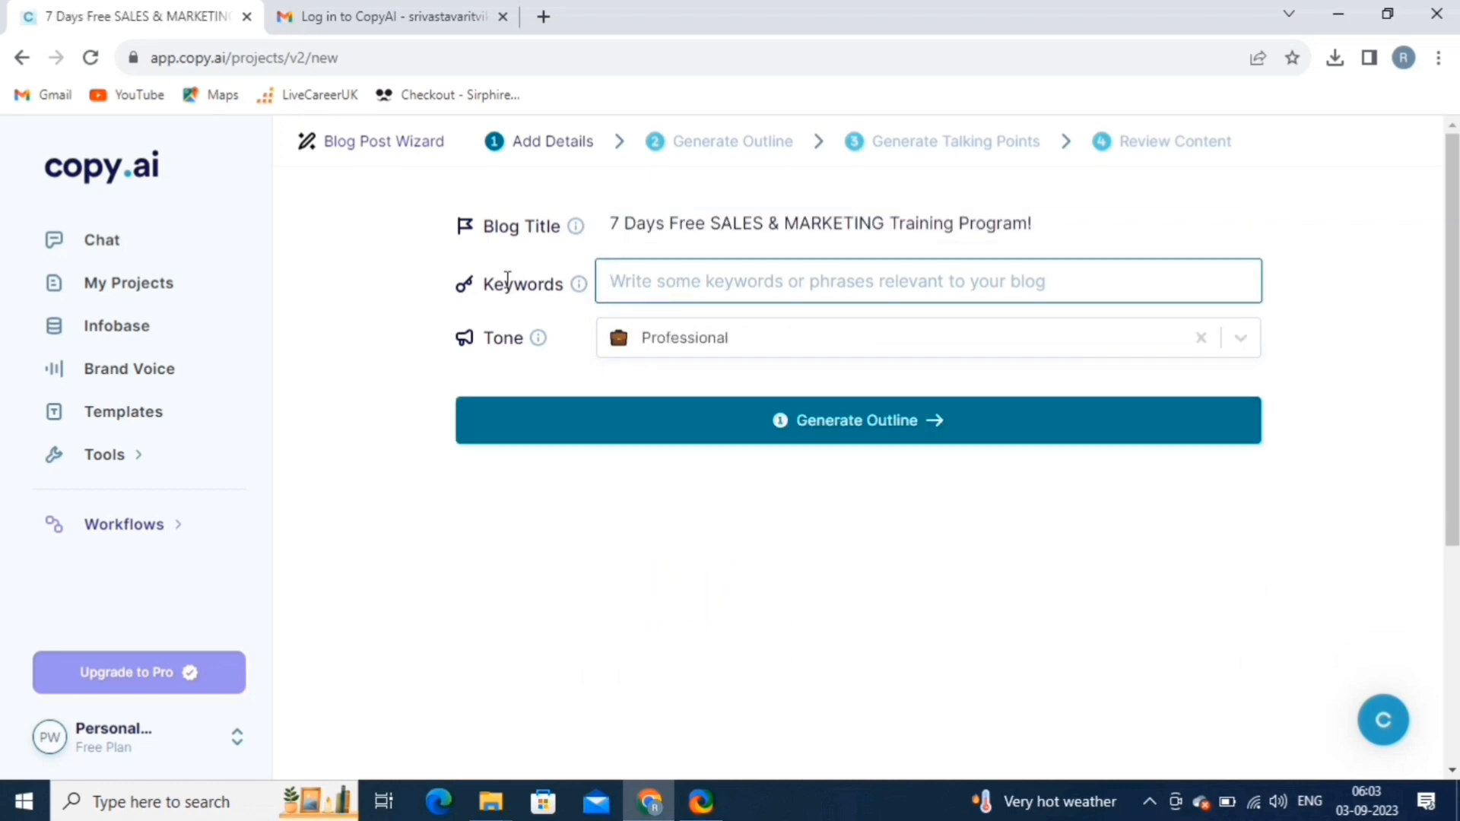
pyautogui.write('Sales & Marketing course, FREE Course, 7dayys!')
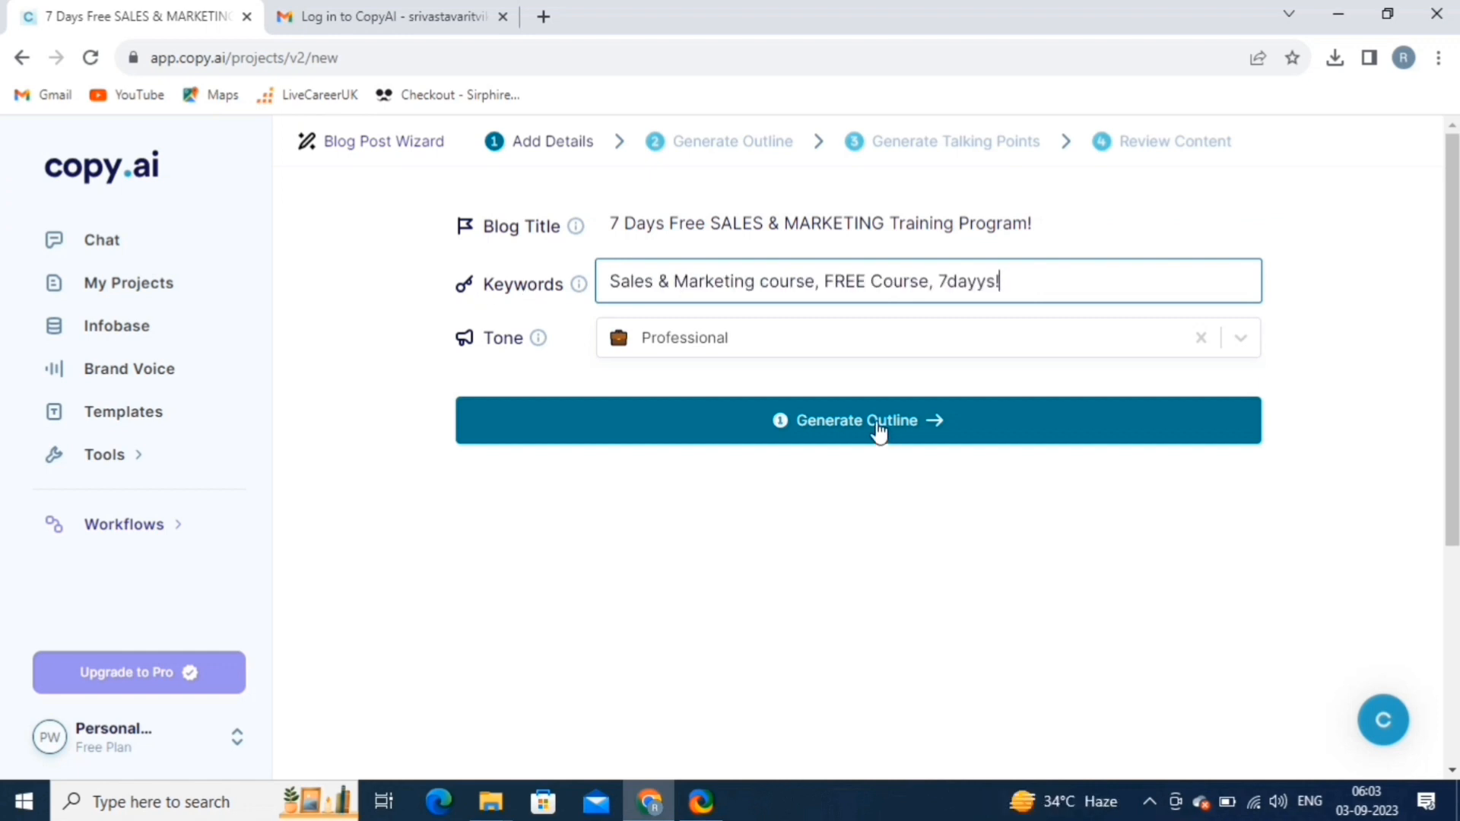
pyautogui.click(878, 430)
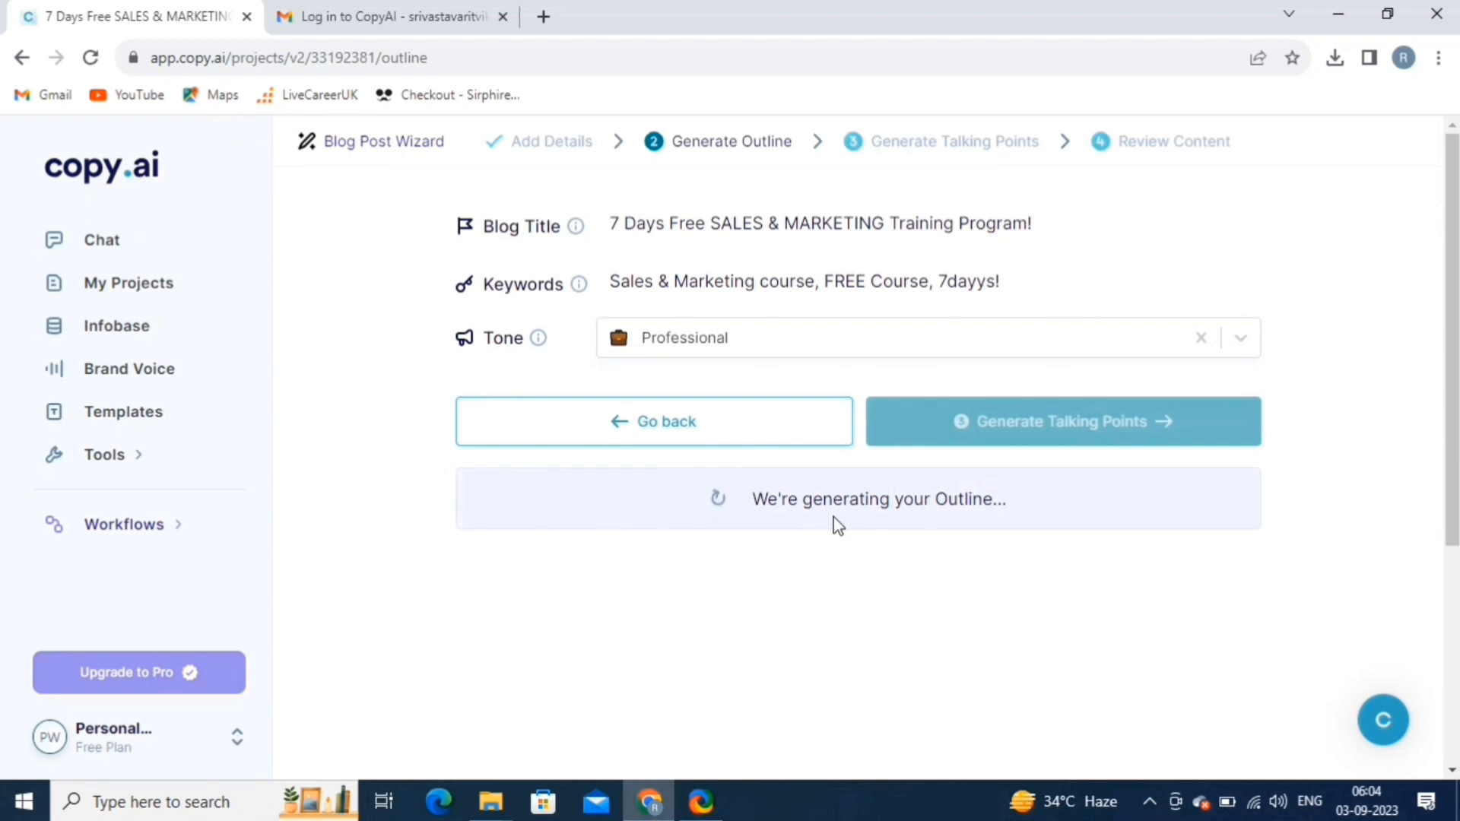
# Review the generated outline and generate talking points for each section
pyautogui.scroll(-3, 837, 525)
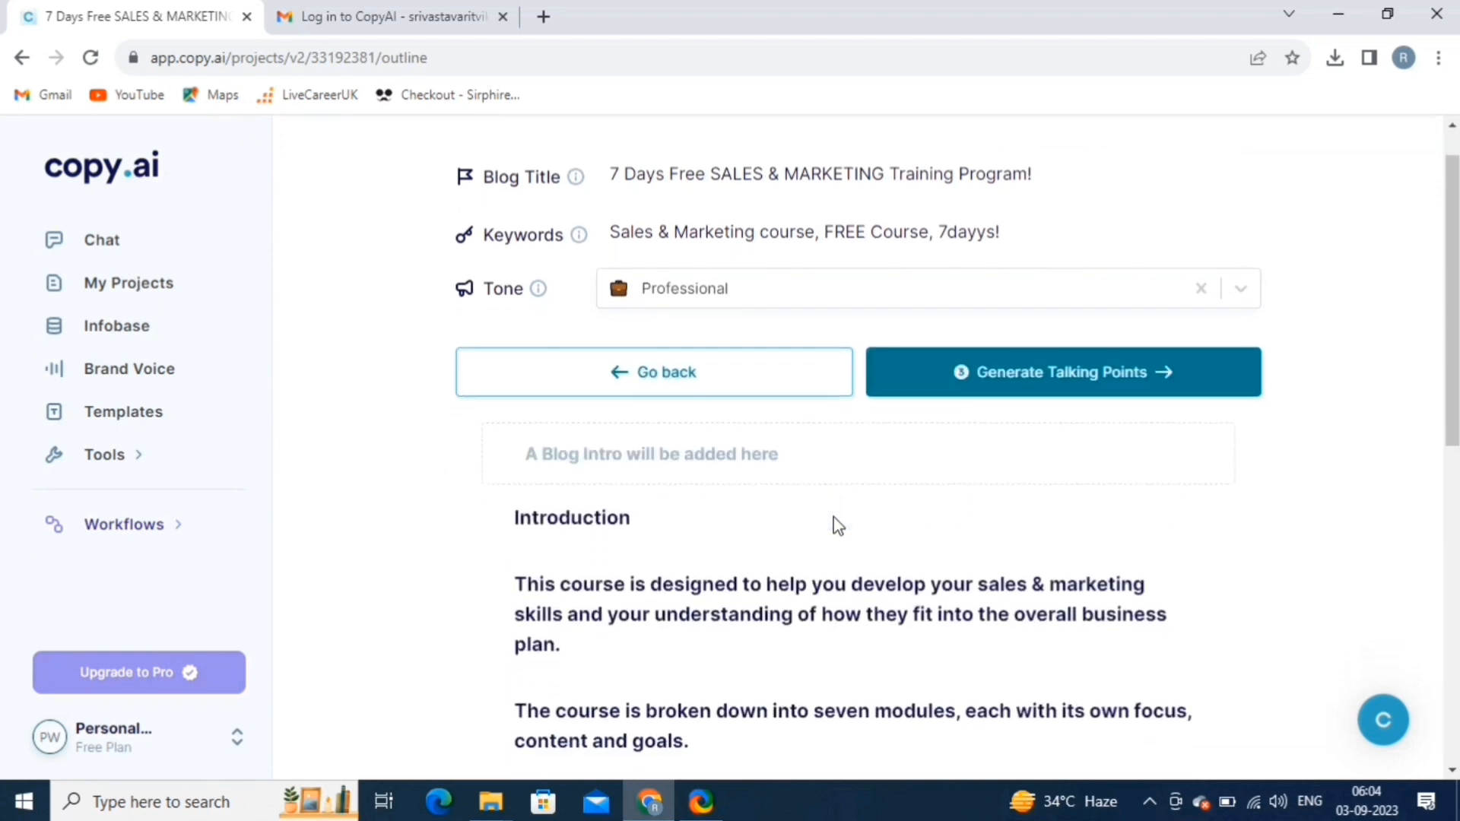
pyautogui.scroll(-1, 835, 517)
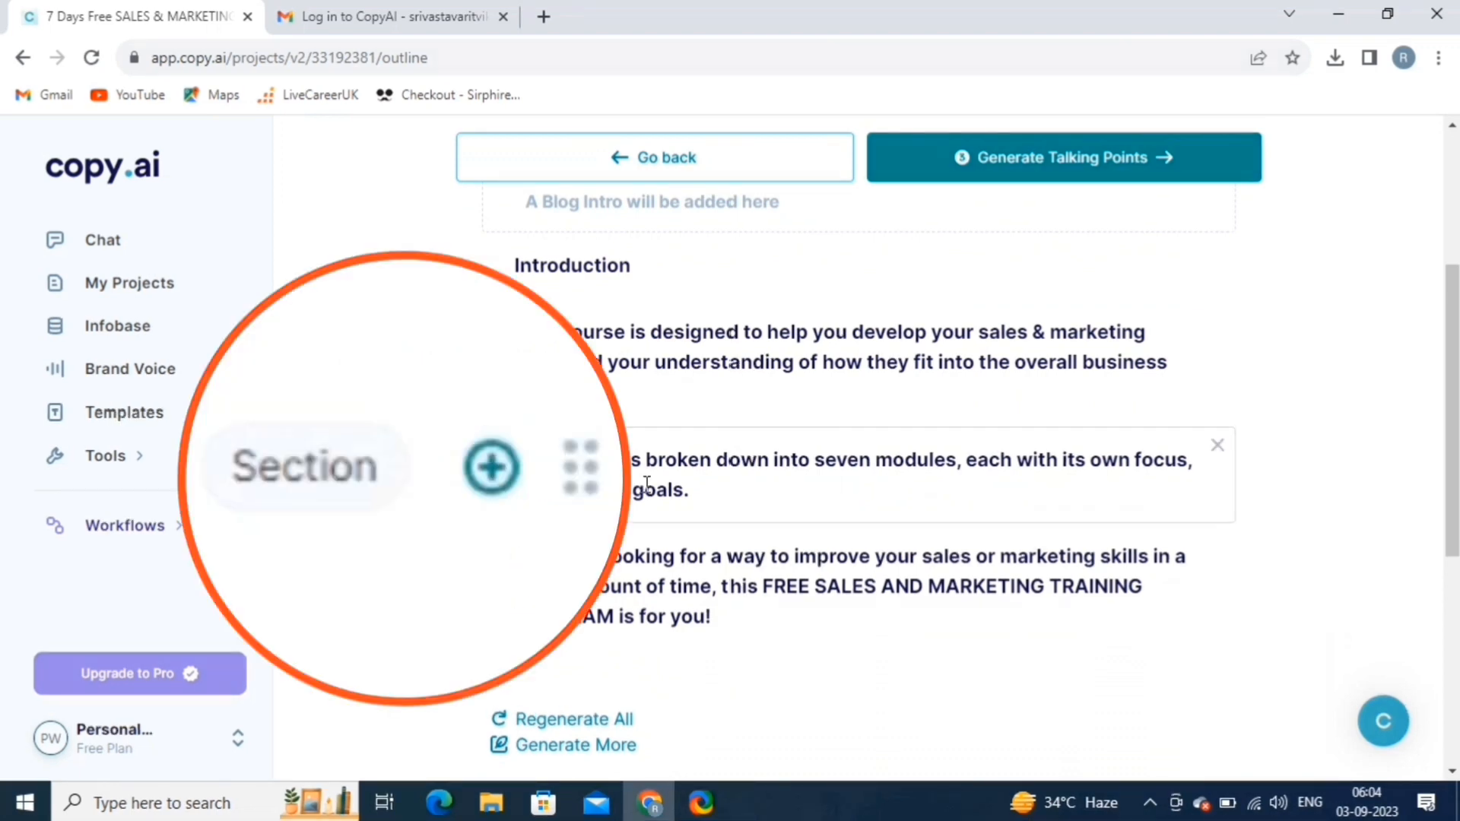
pyautogui.scroll(1, 1003, 172)
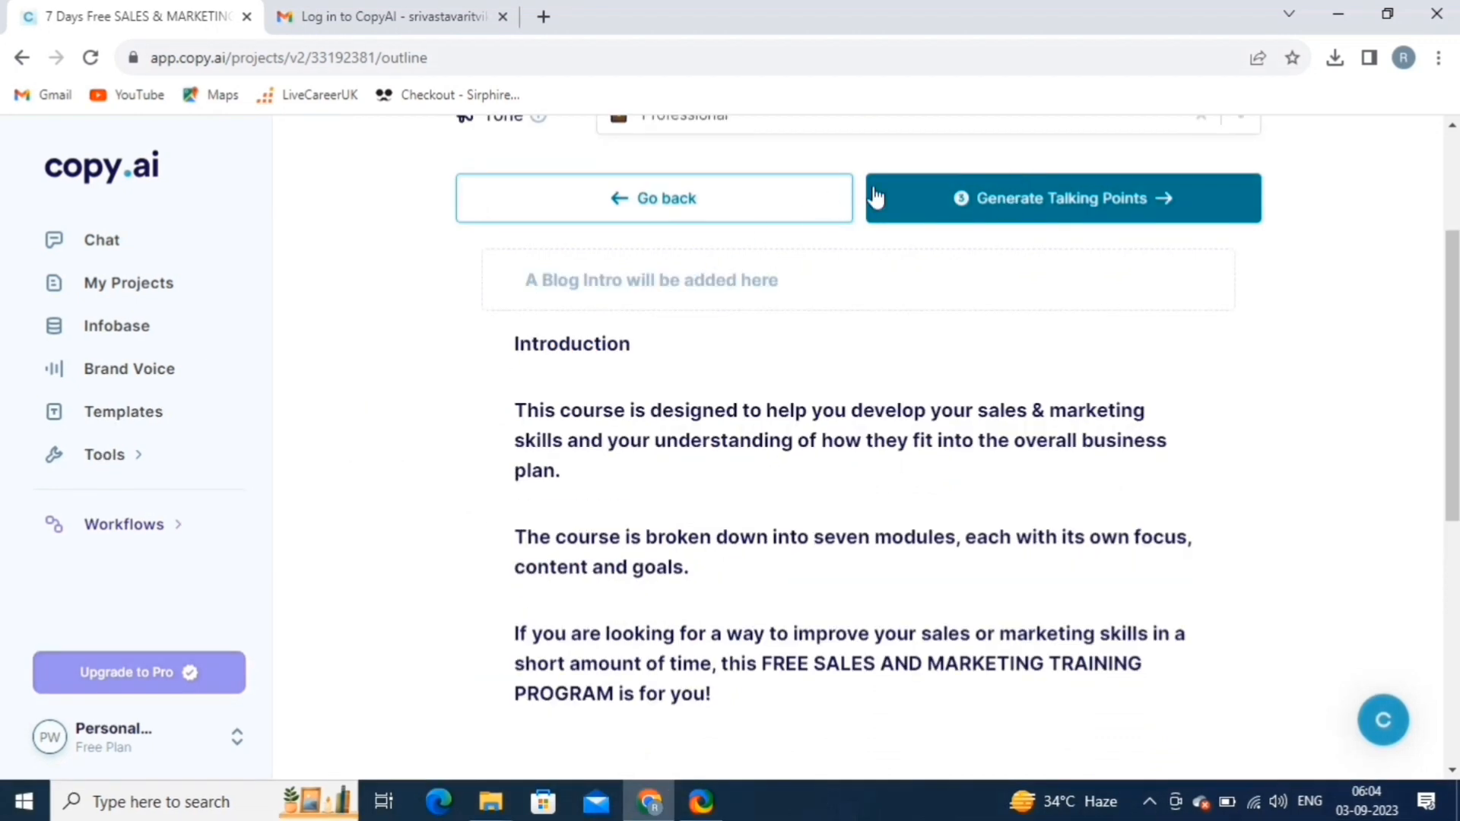
pyautogui.click(1093, 209)
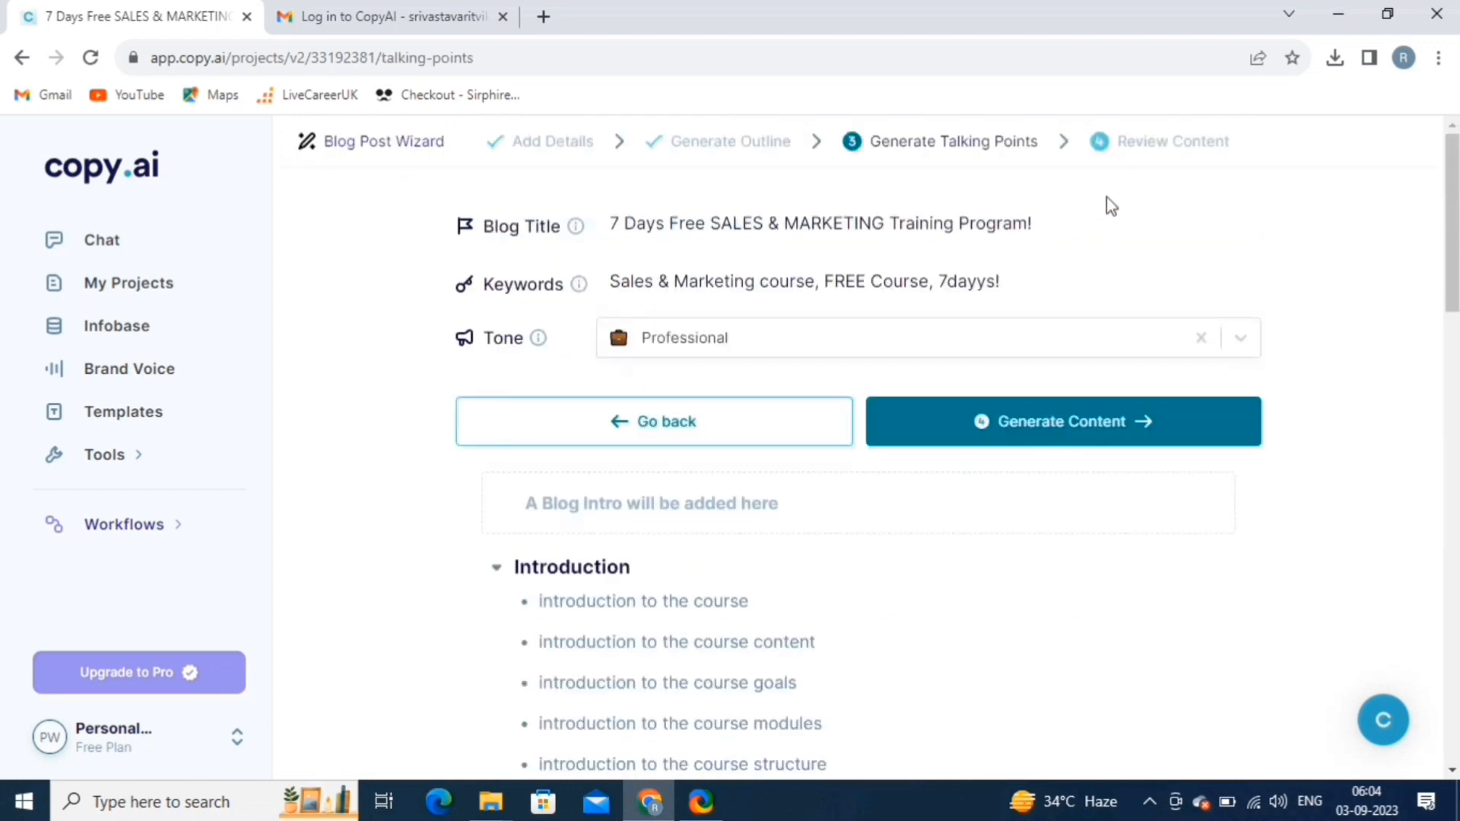
pyautogui.scroll(-4, 1110, 205)
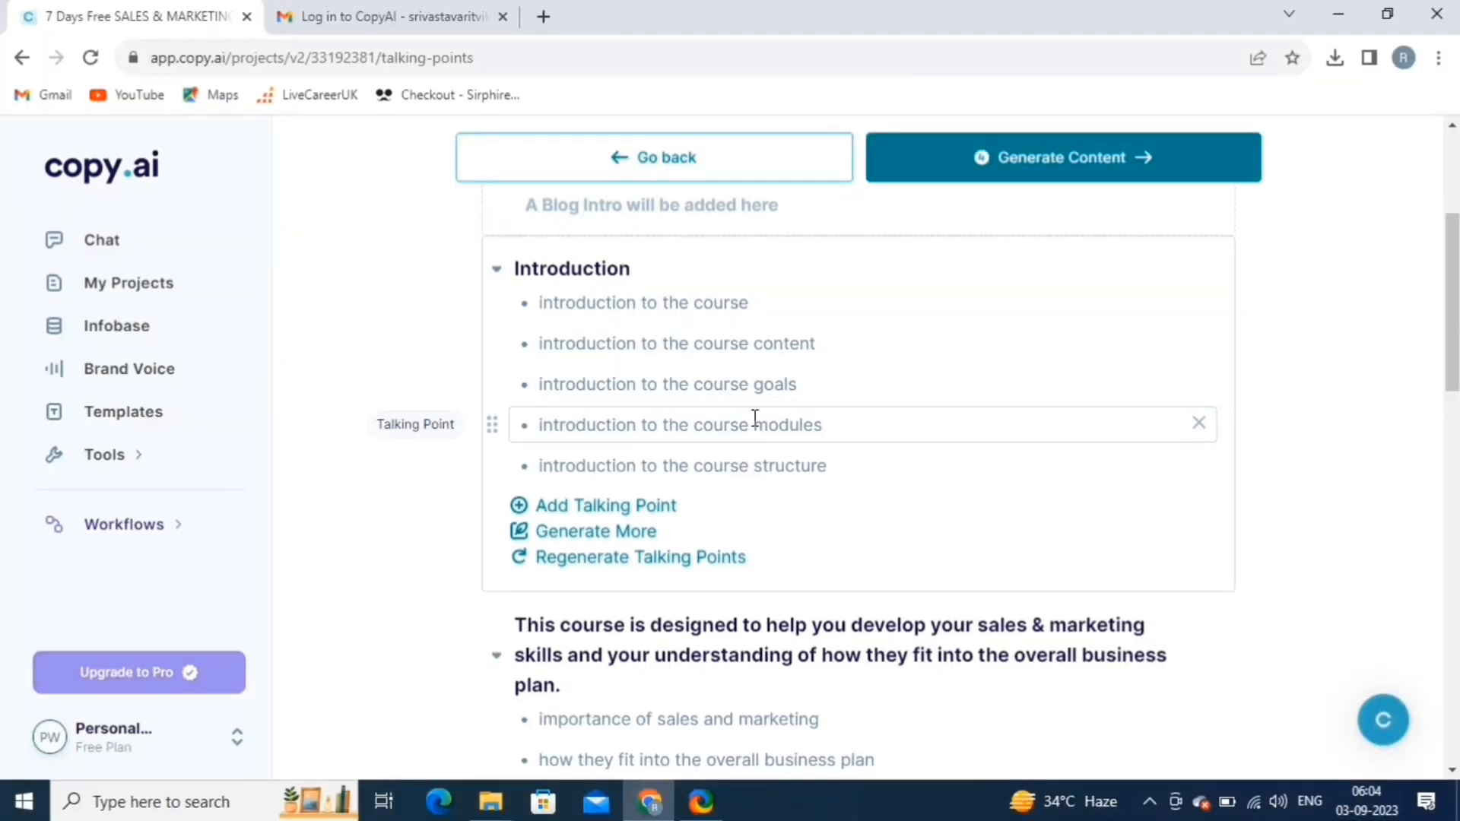
pyautogui.scroll(3, 1144, 365)
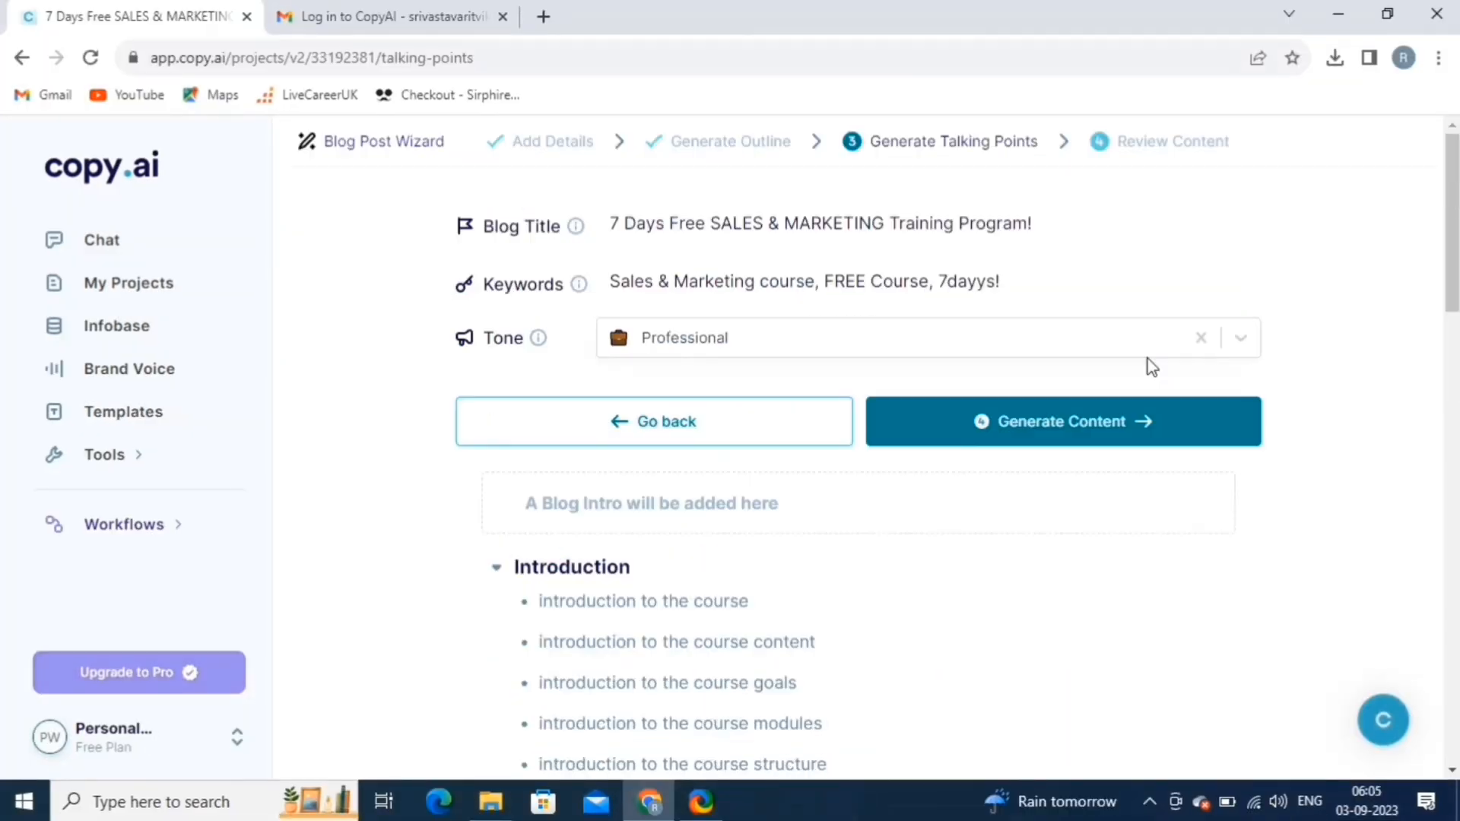
# Generate the 504-word section content and try dragging the Intro section to reorder it
pyautogui.click(1108, 422)
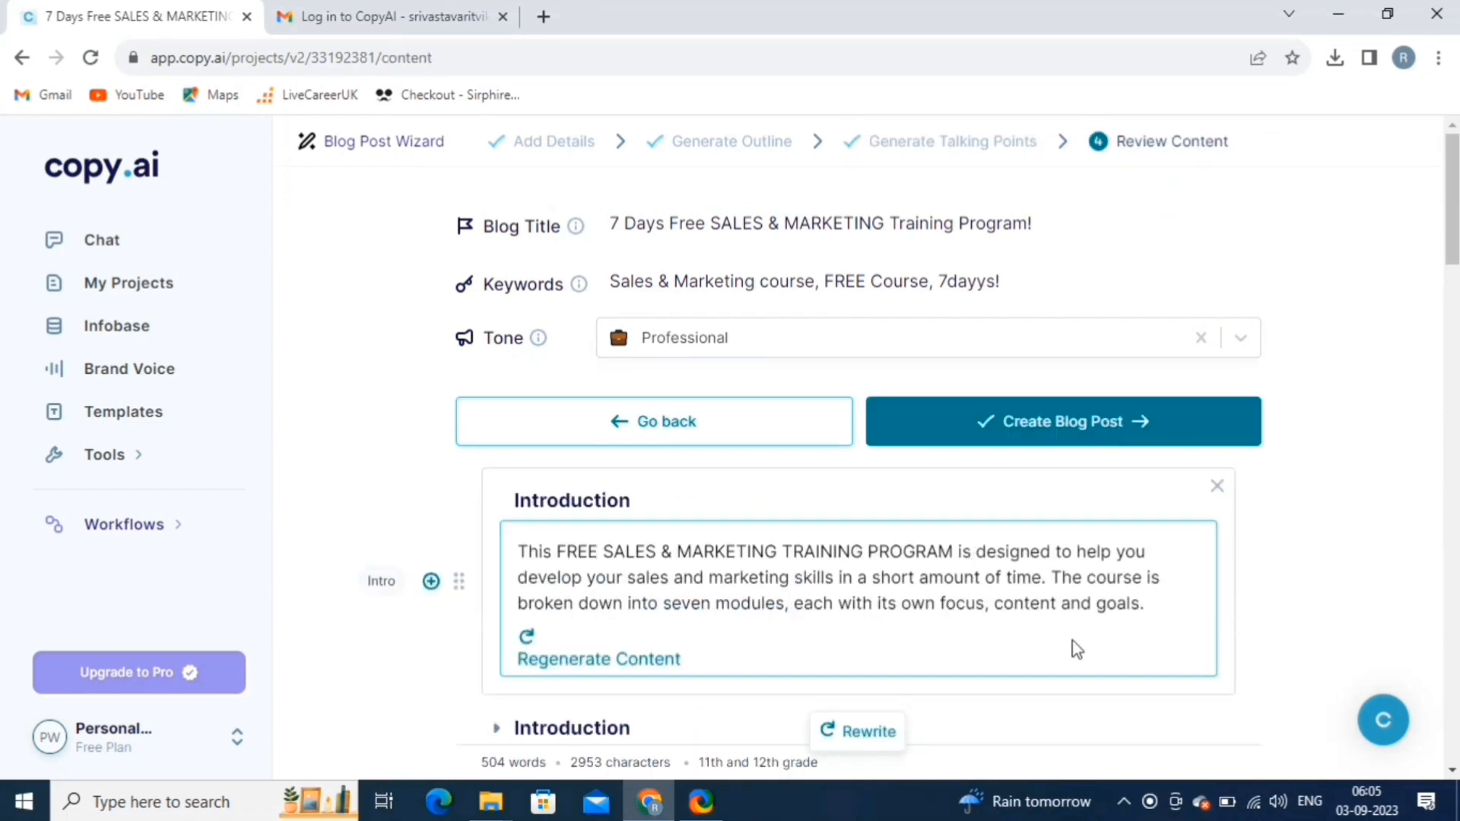
pyautogui.scroll(-3, 1076, 648)
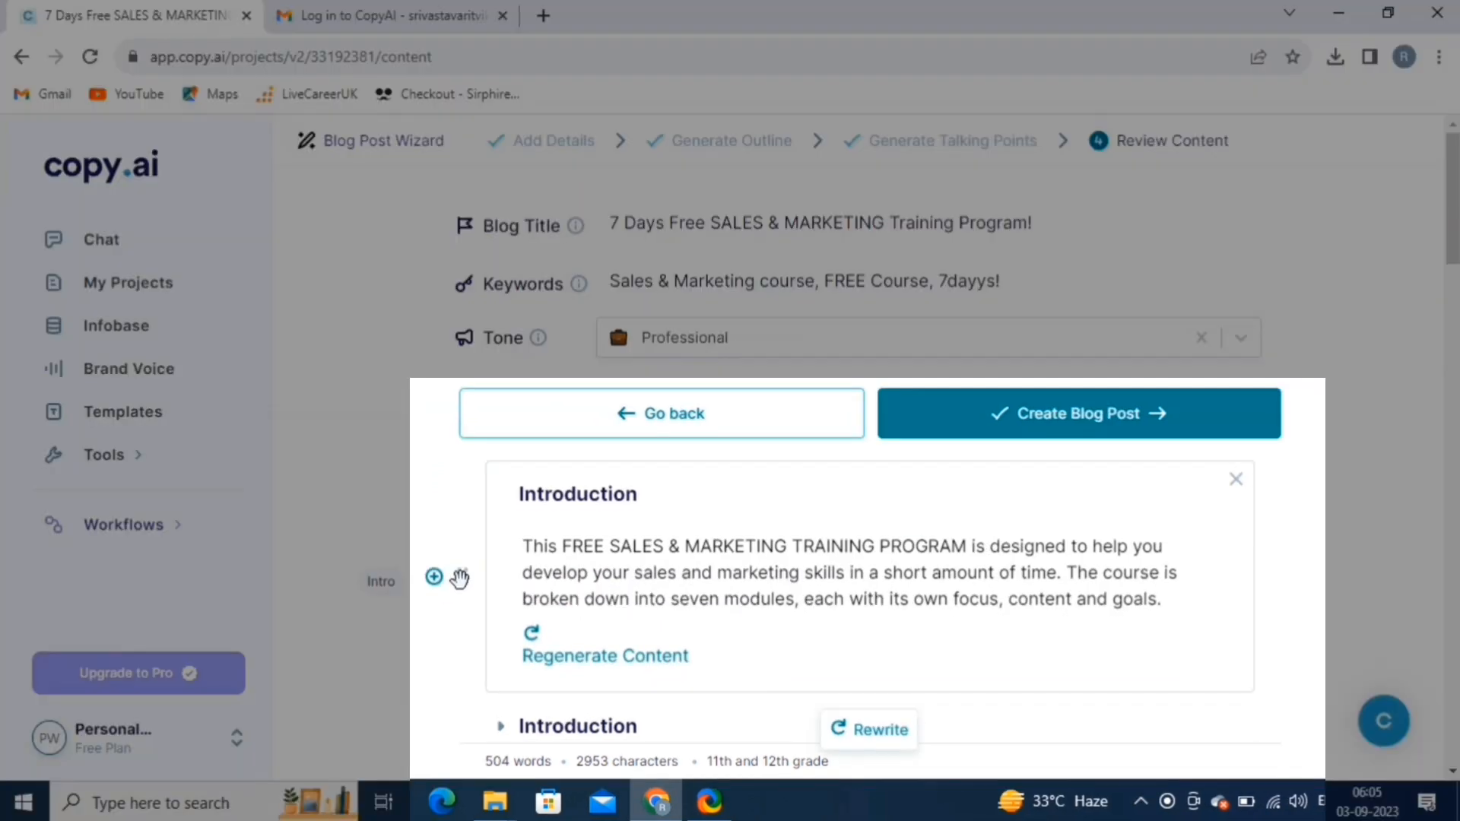
pyautogui.moveTo(459, 578)
pyautogui.mouseDown()
pyautogui.moveTo(465, 731)
pyautogui.moveTo(482, 586)
pyautogui.moveTo(448, 582)
pyautogui.mouseUp()
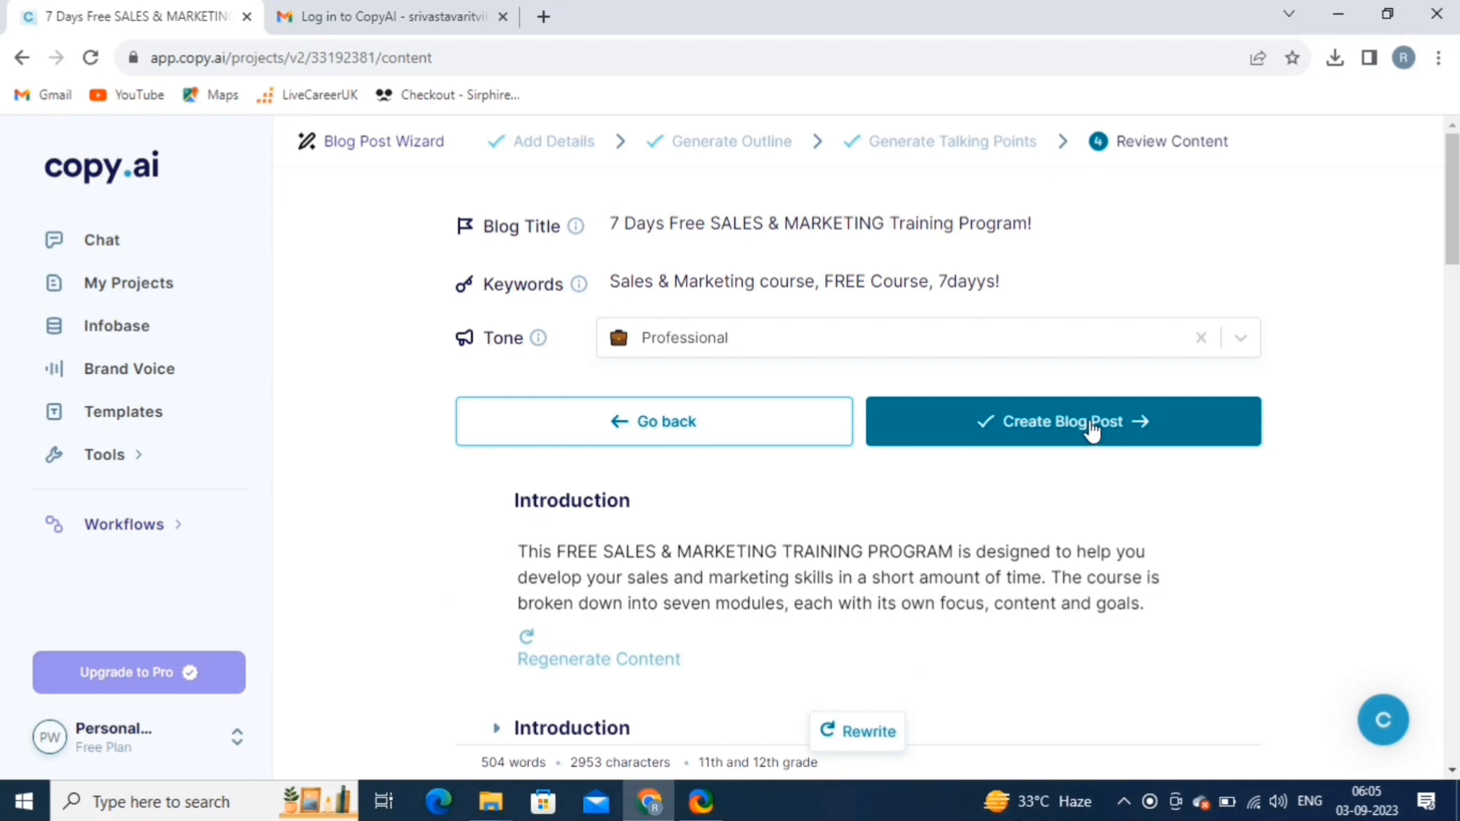
# Turn the reviewed content into the full blog post in the editor and scroll through it
pyautogui.click(1092, 428)
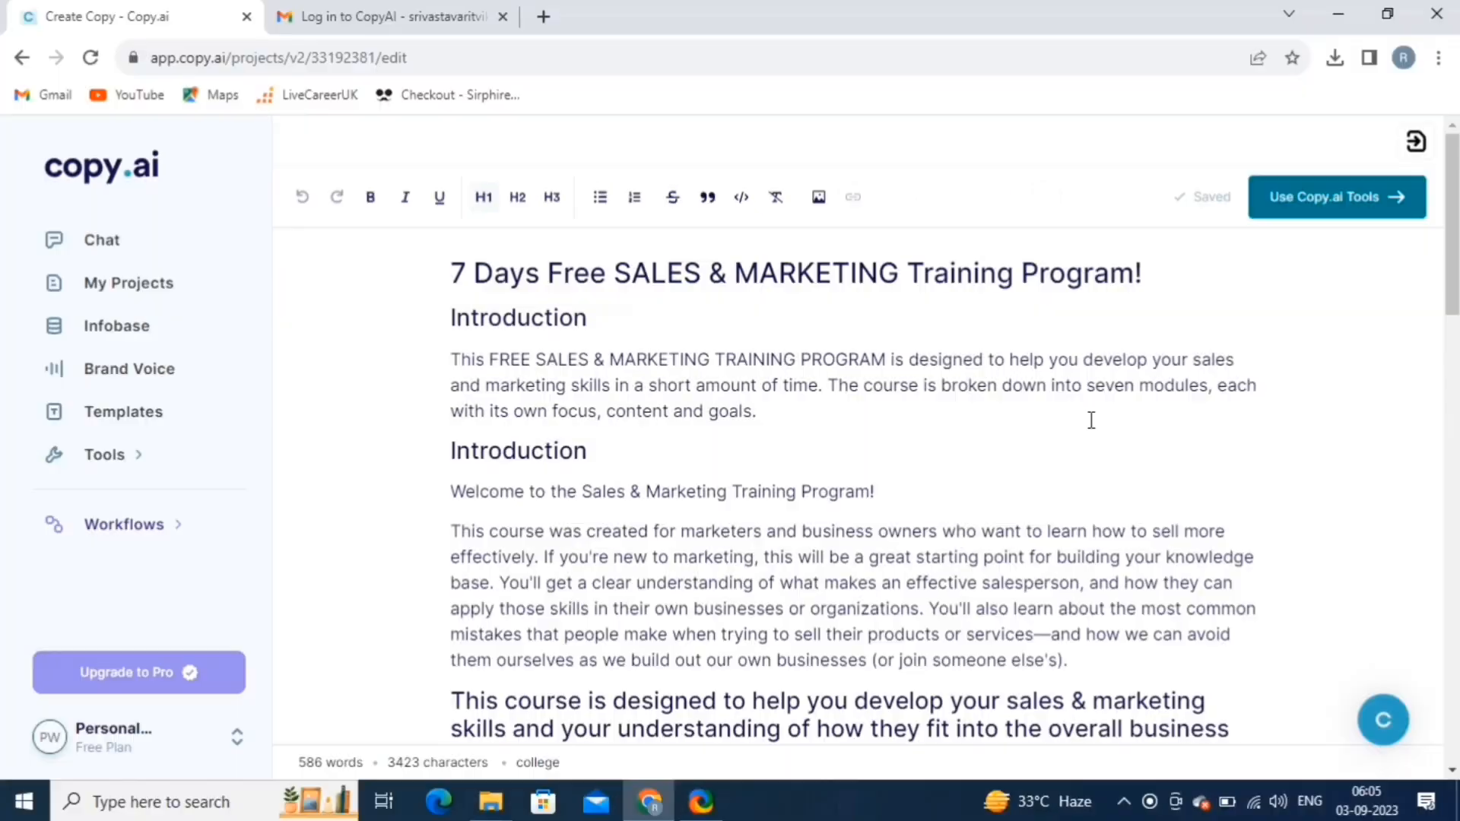
pyautogui.scroll(-1, 1091, 420)
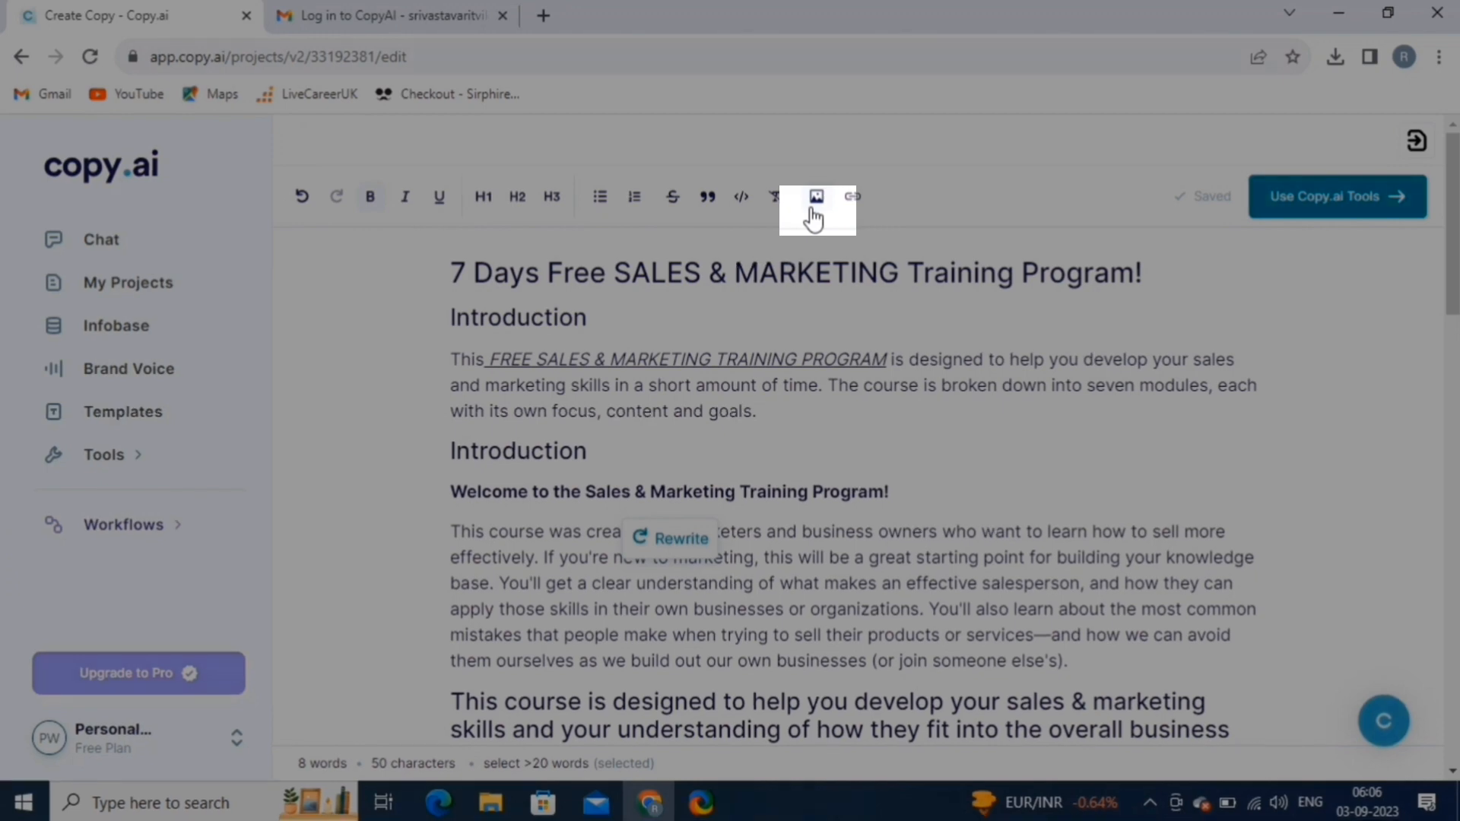
# Insert the screenshot JPG from Downloads as the post's banner image
pyautogui.click(814, 219)
pyautogui.click(759, 549)
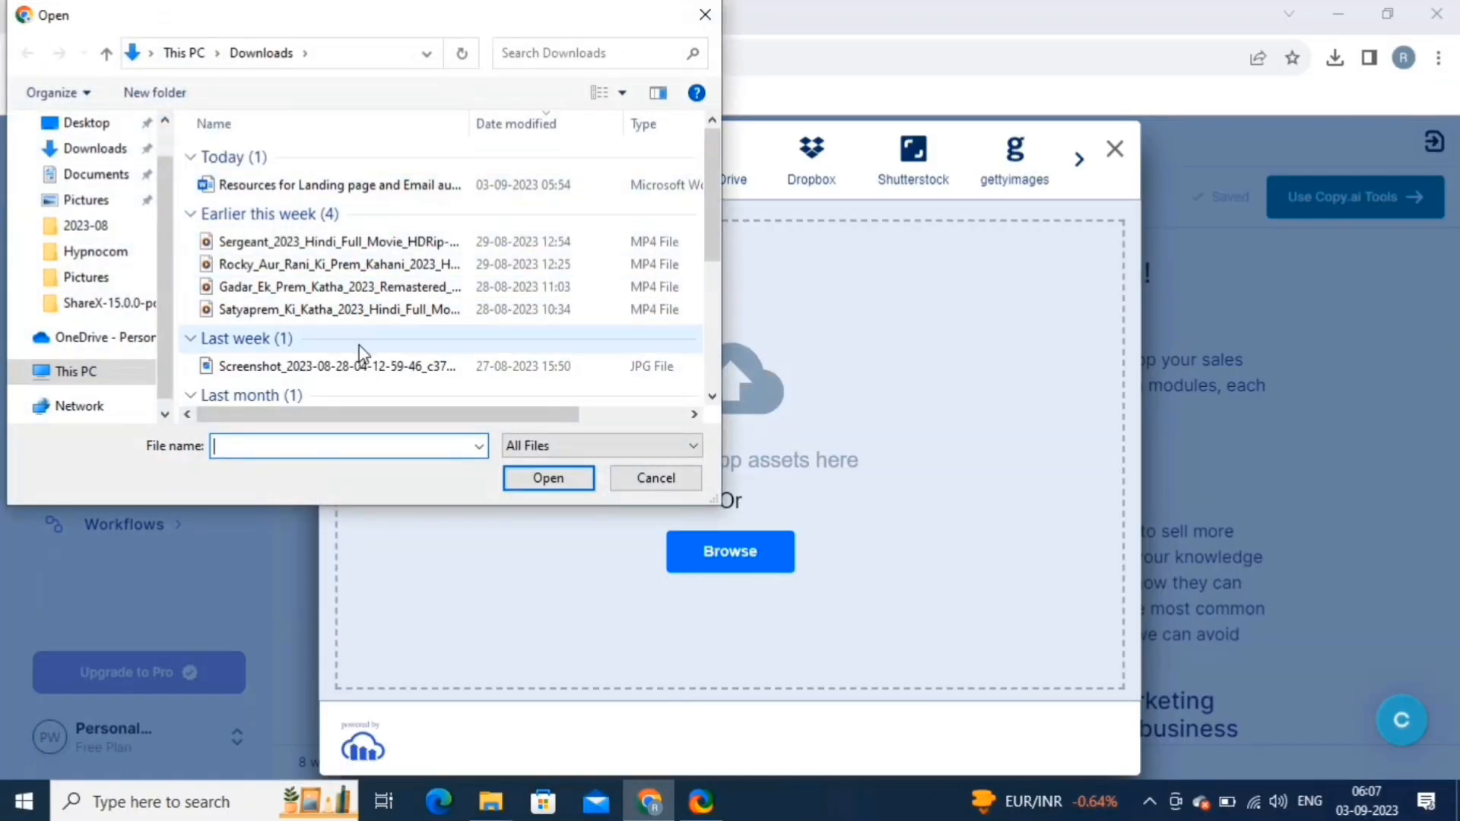
pyautogui.click(368, 365)
pyautogui.click(548, 479)
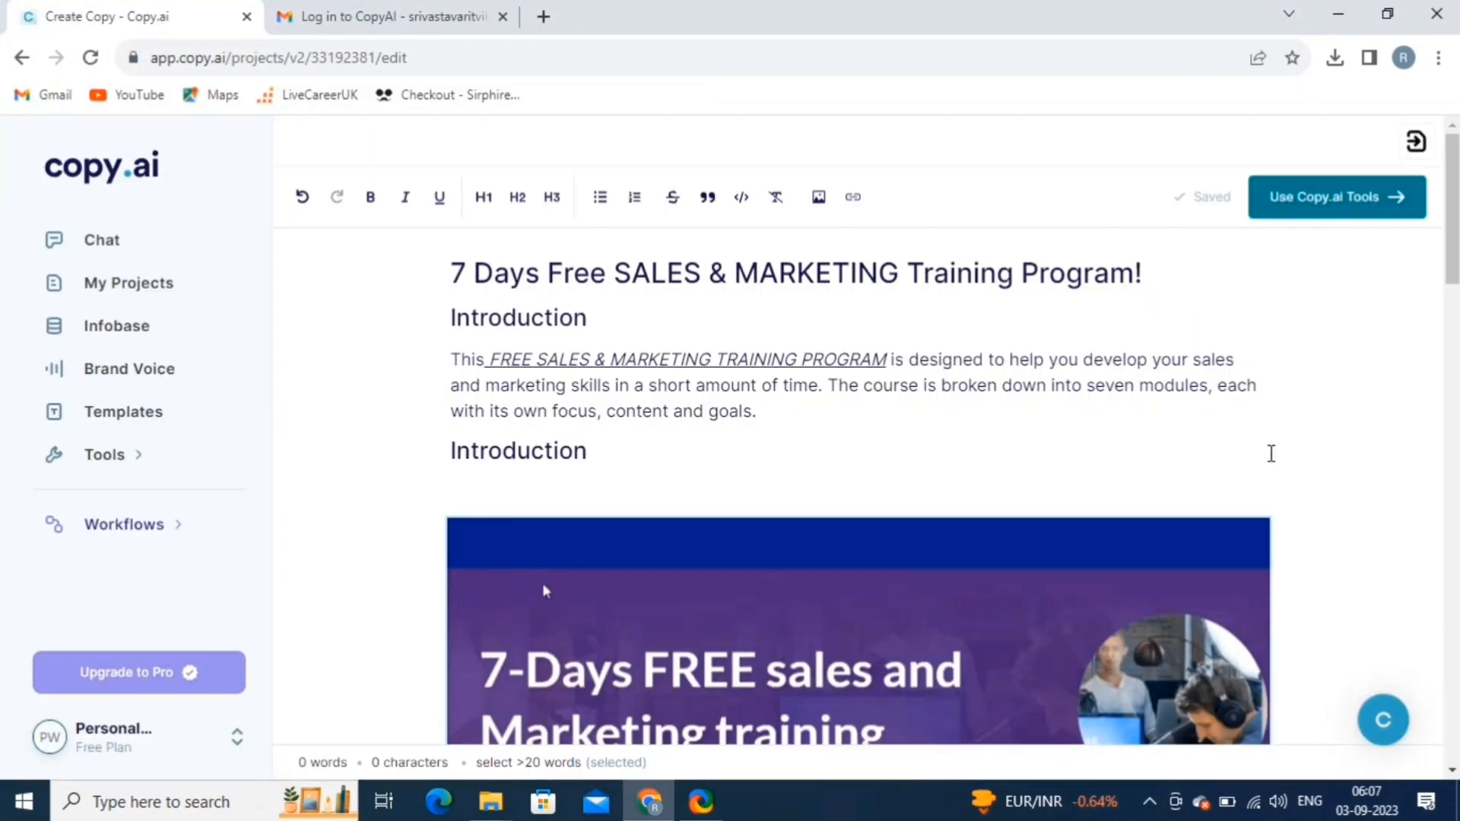
# Export the post as a Microsoft Word (.docx) file and return to Chat
pyautogui.click(1417, 144)
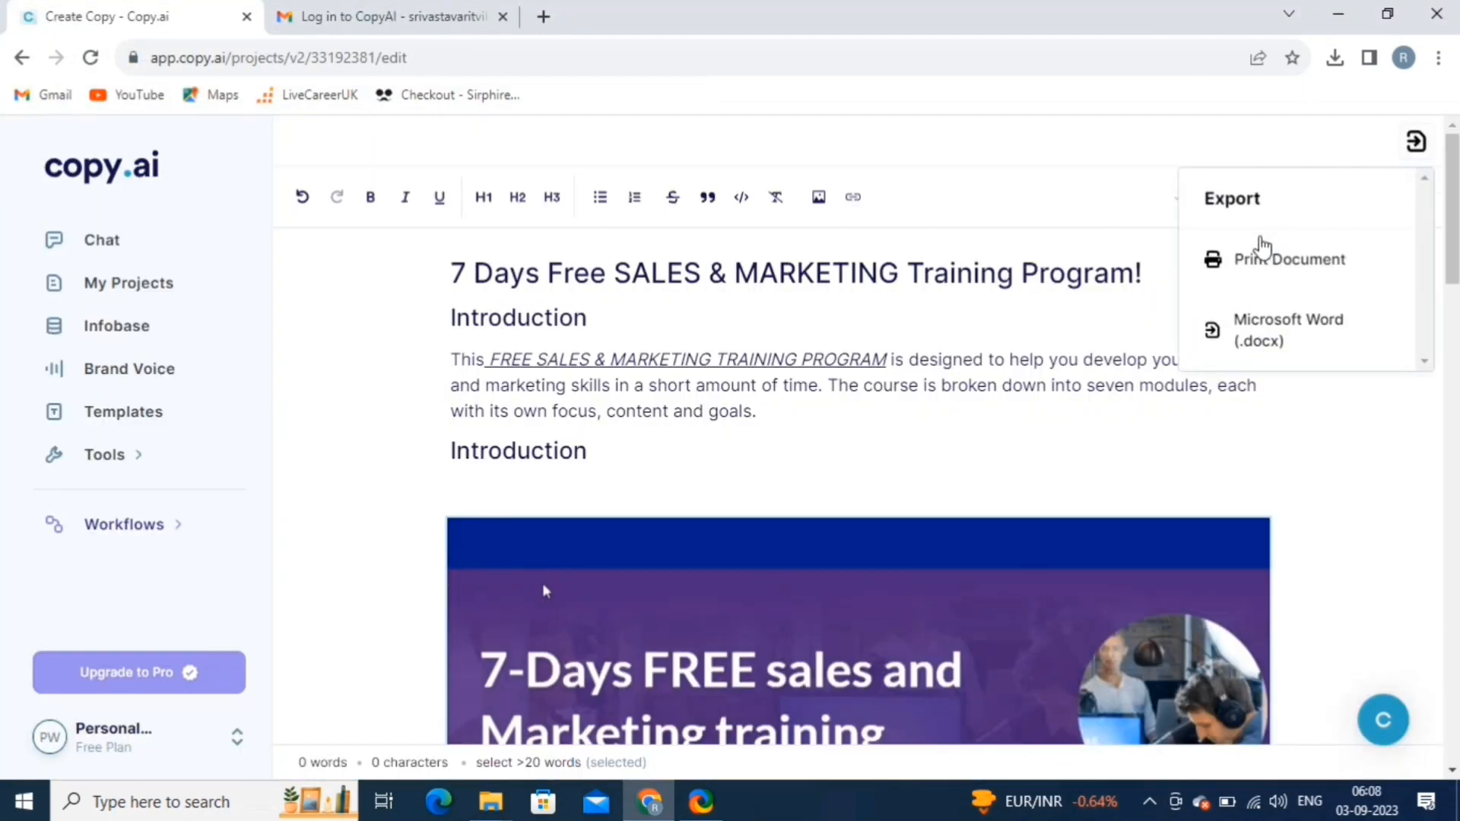
pyautogui.scroll(-1, 1329, 335)
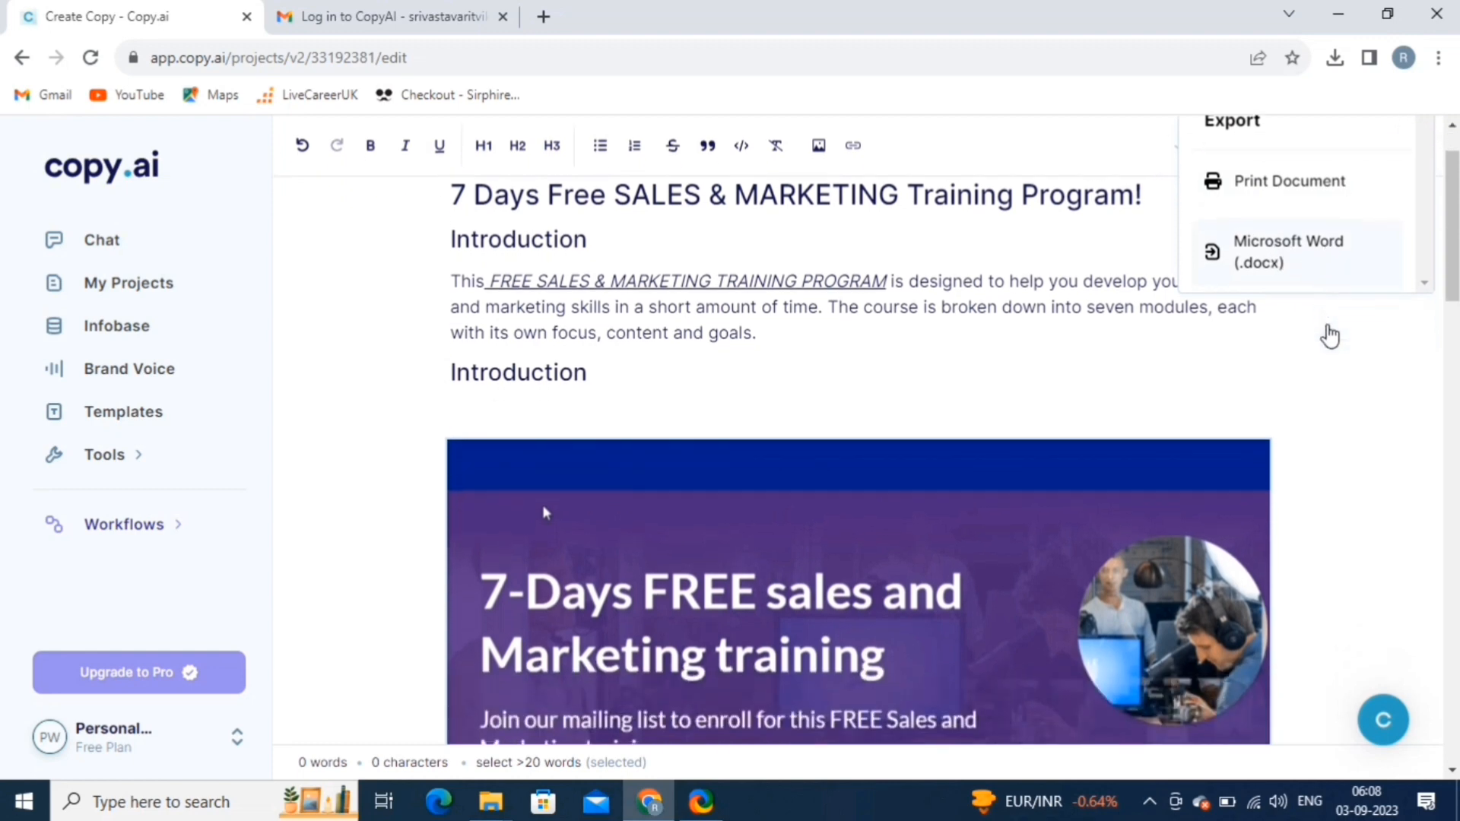
pyautogui.scroll(1, 1329, 335)
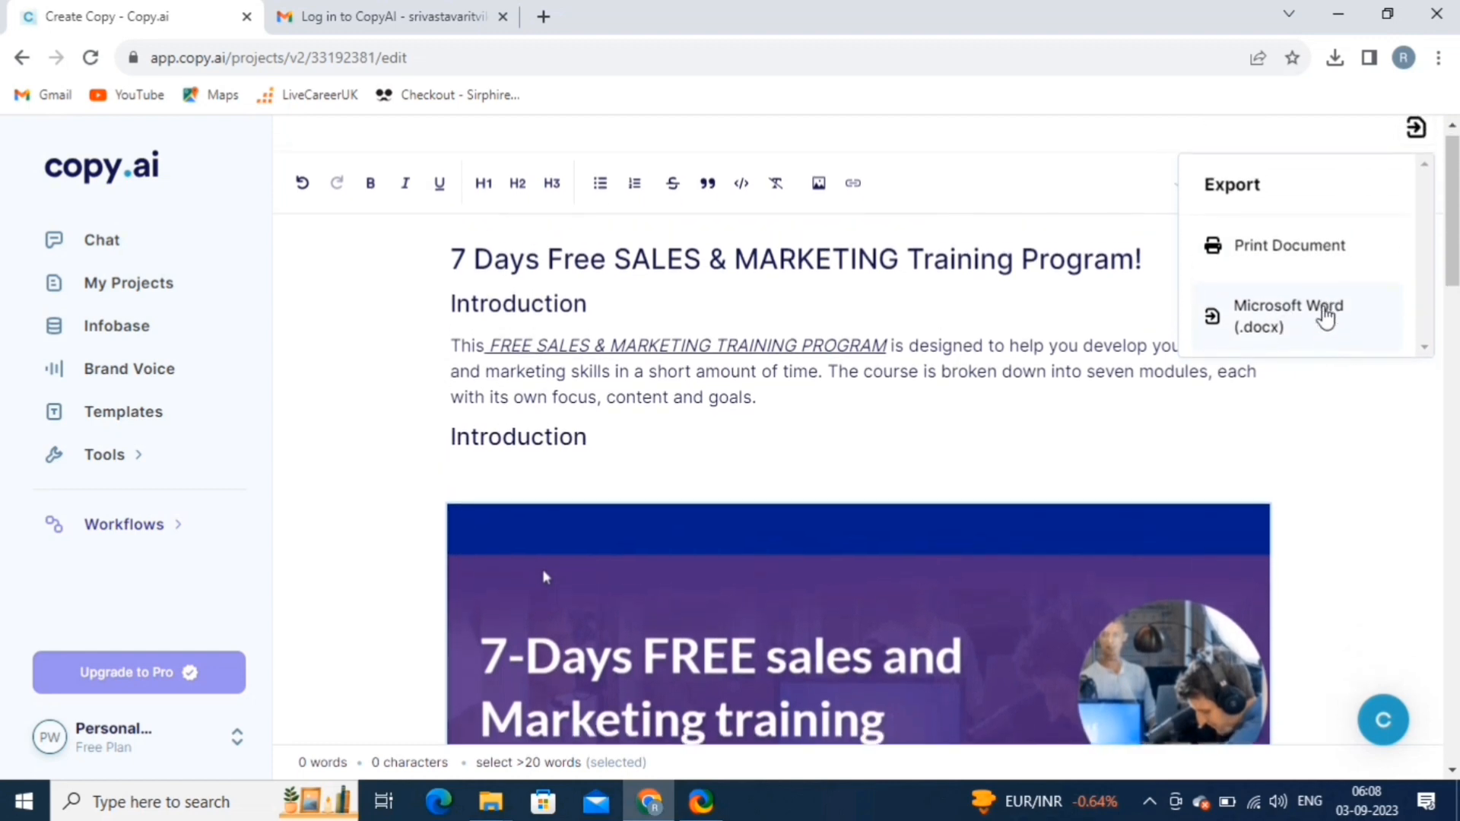
pyautogui.click(1327, 306)
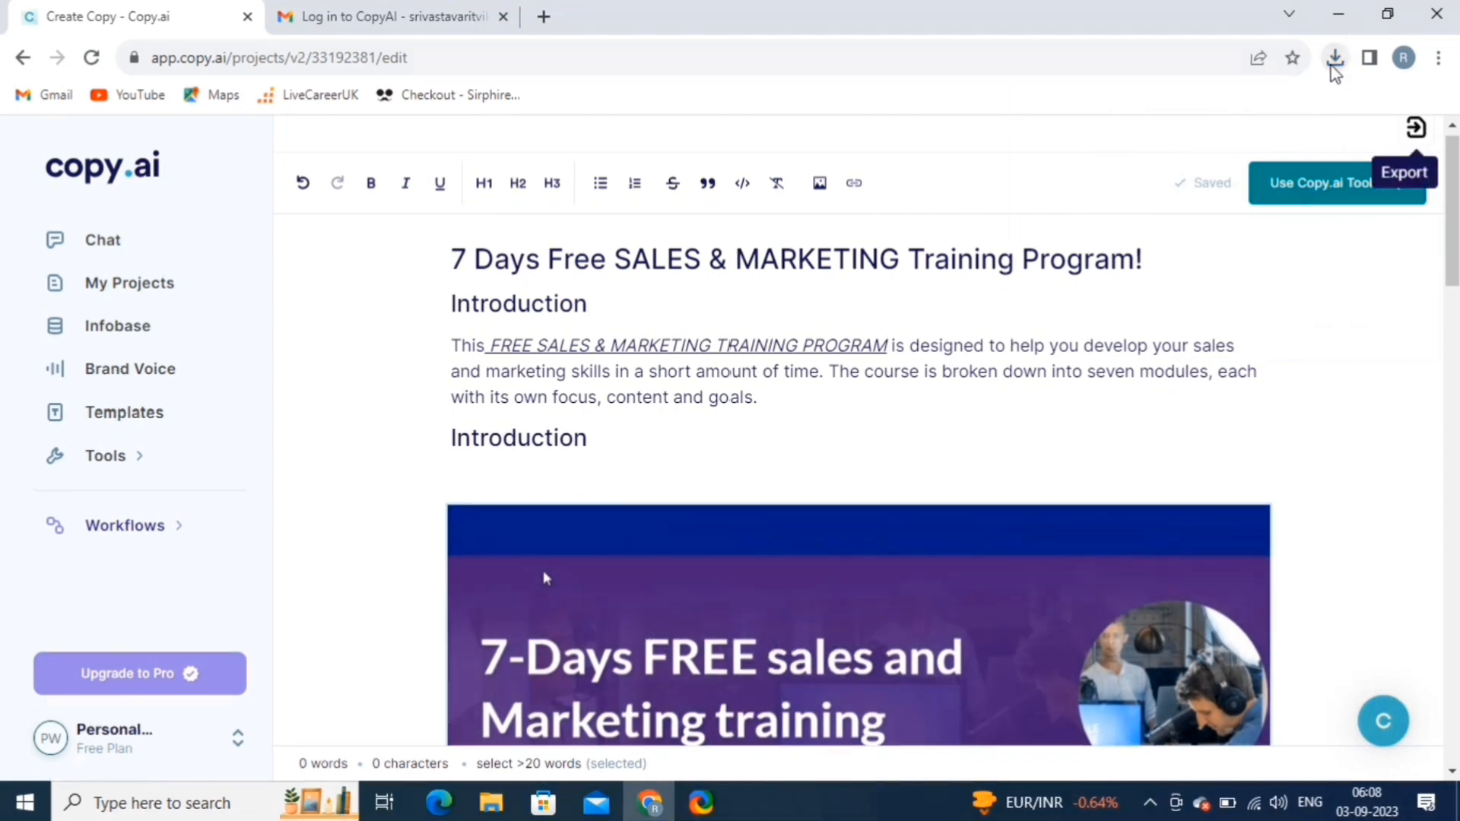
pyautogui.click(1366, 186)
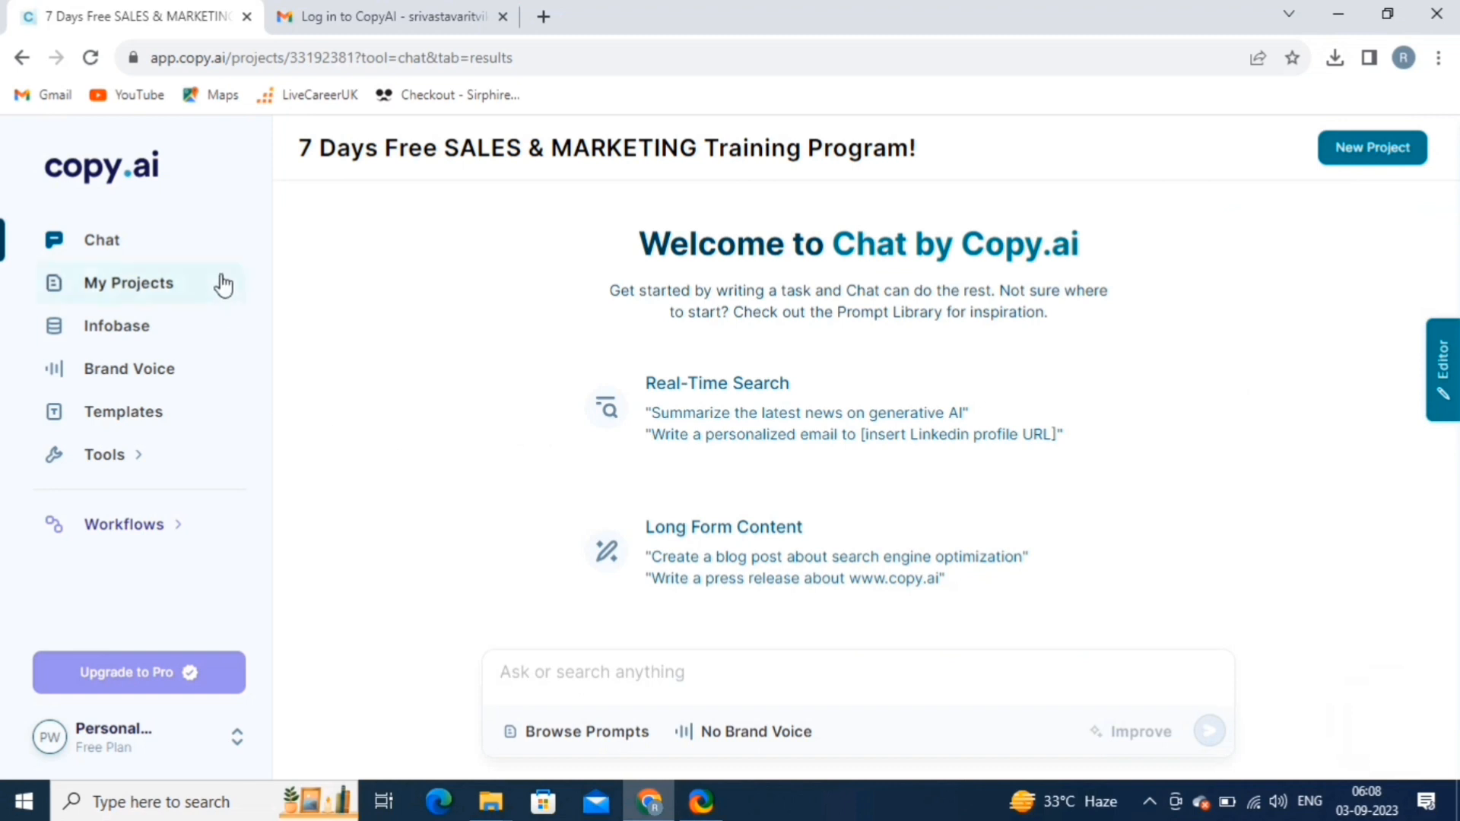
# Share the training-program project to the workspace from My Projects, then go to Infobase
pyautogui.click(116, 303)
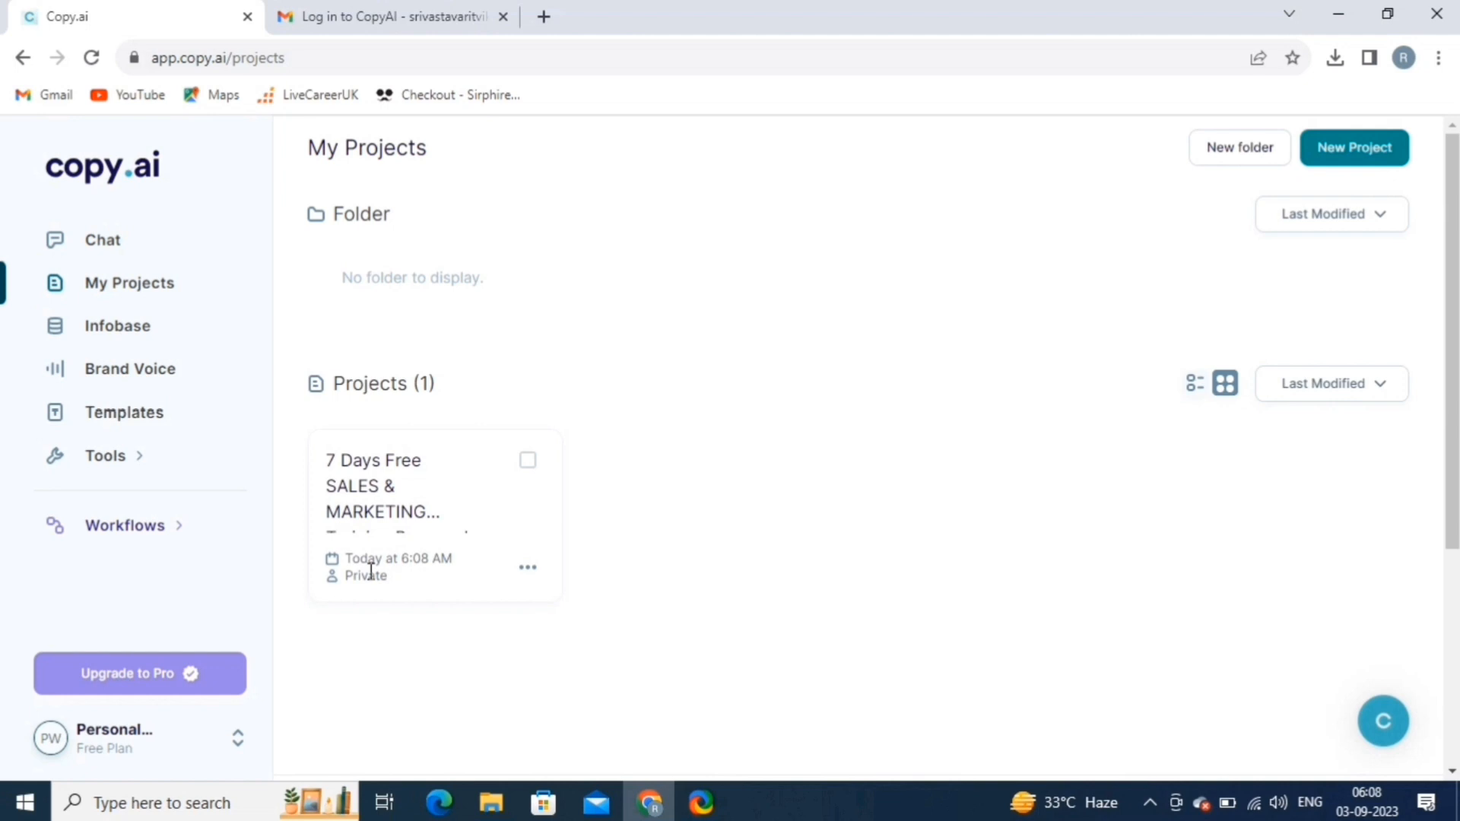
pyautogui.click(527, 567)
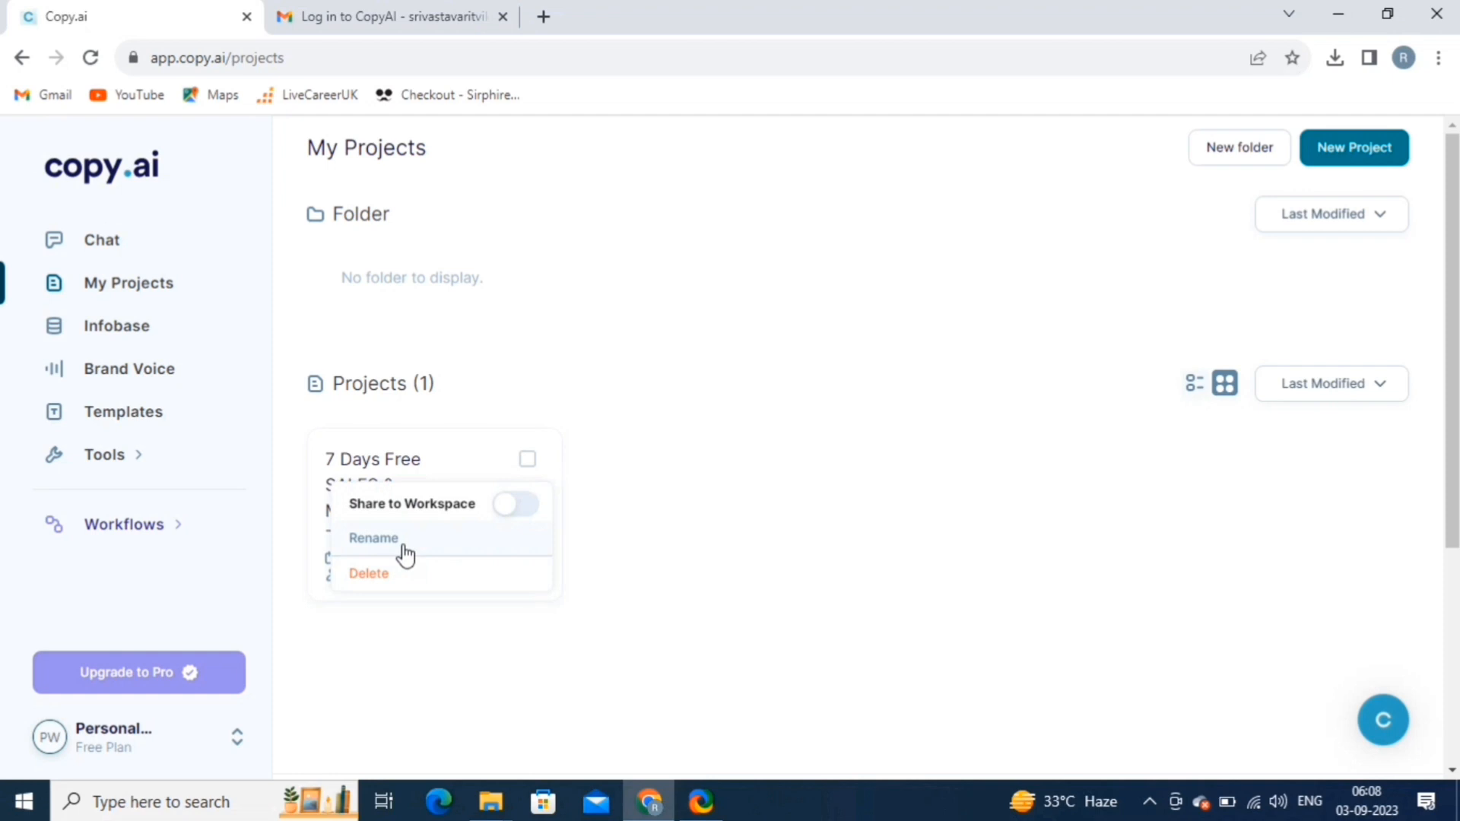
pyautogui.click(517, 505)
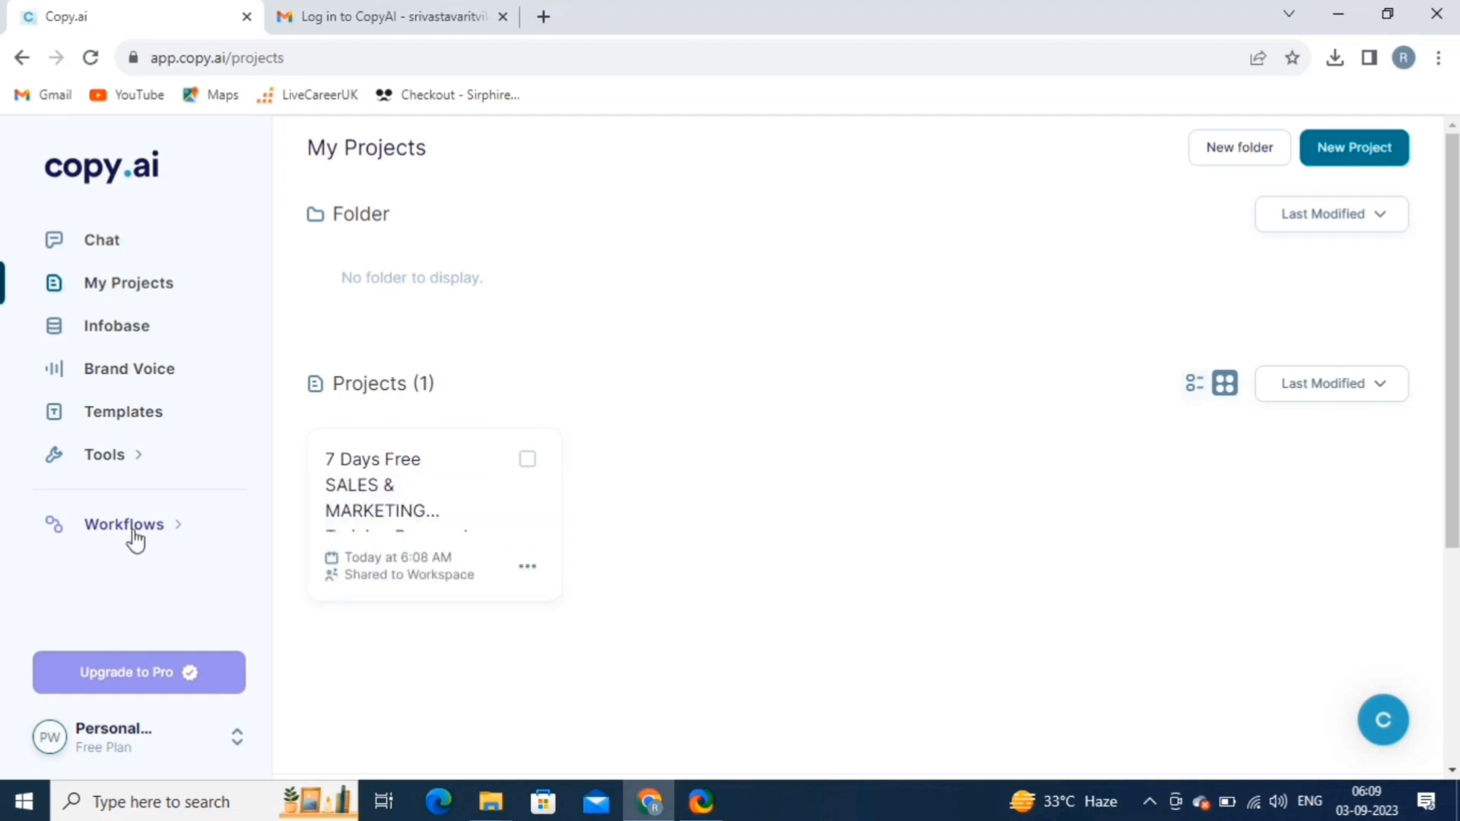
pyautogui.click(114, 326)
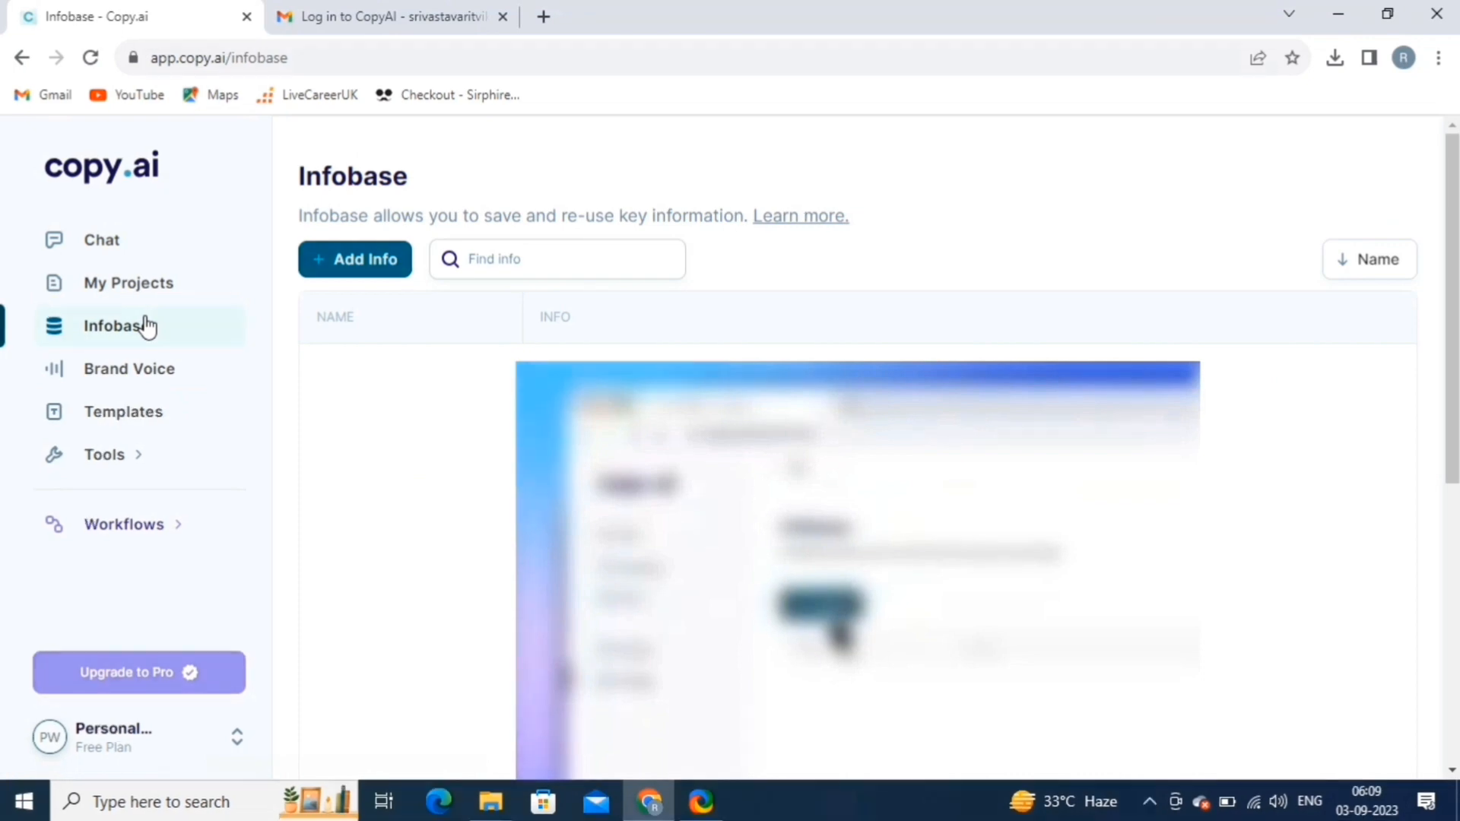
# Start a new Infobase entry, look over the Info panel, then go to Brand Voice
pyautogui.click(370, 273)
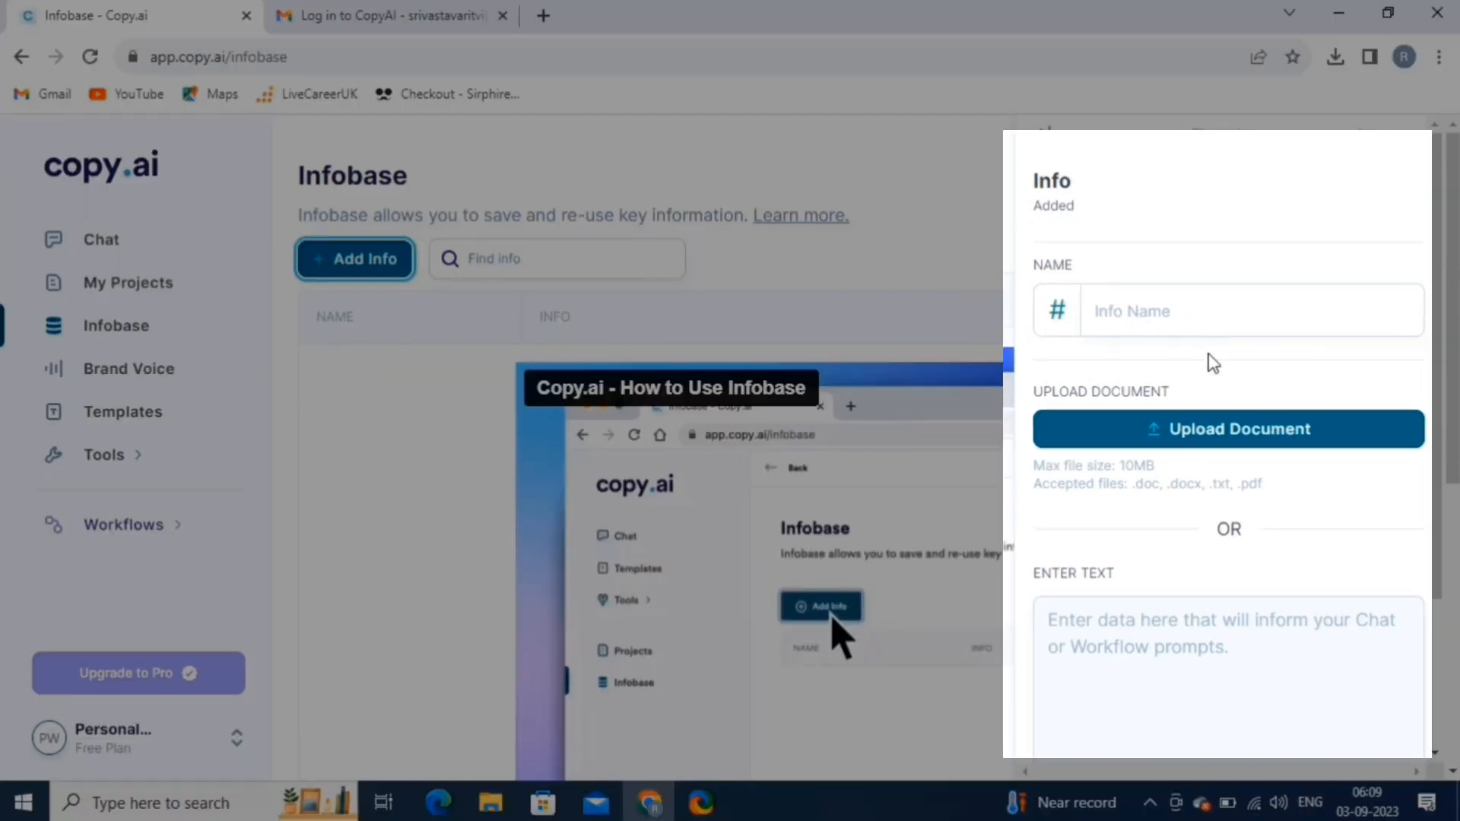
pyautogui.scroll(-2, 1161, 598)
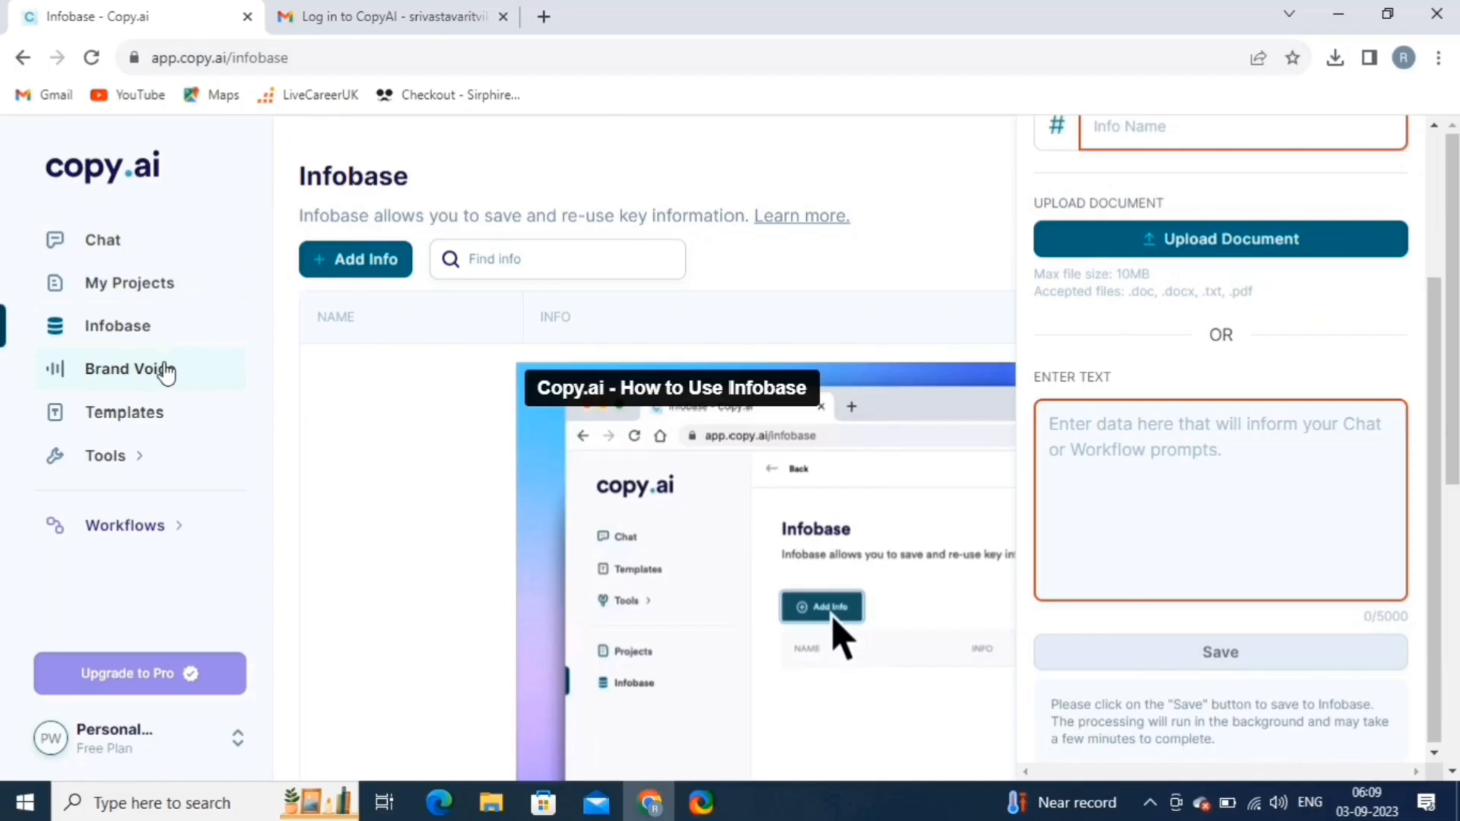
pyautogui.click(165, 372)
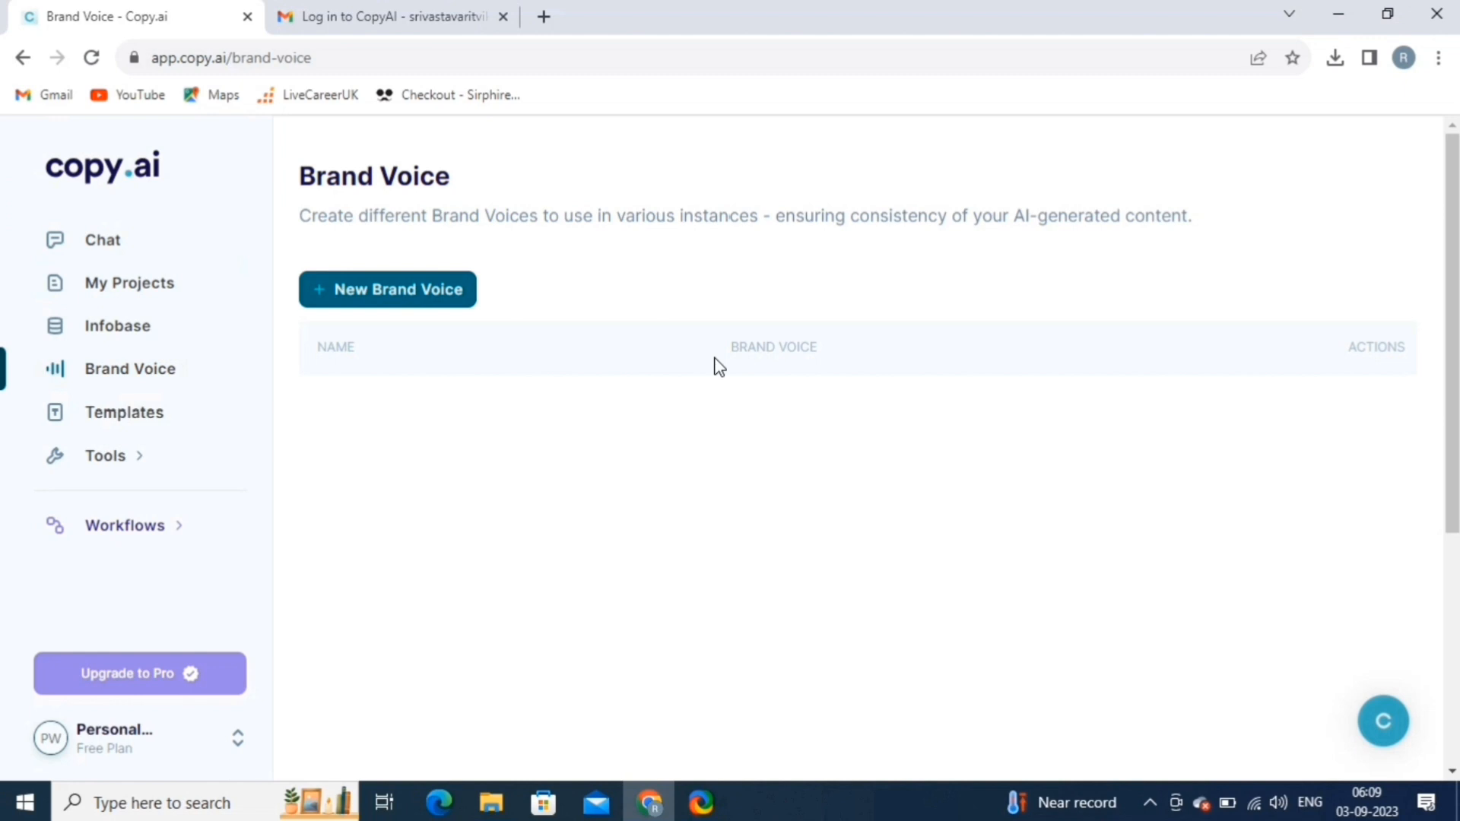
# Create a new brand voice by analyzing the pasted training program paragraph
pyautogui.click(432, 296)
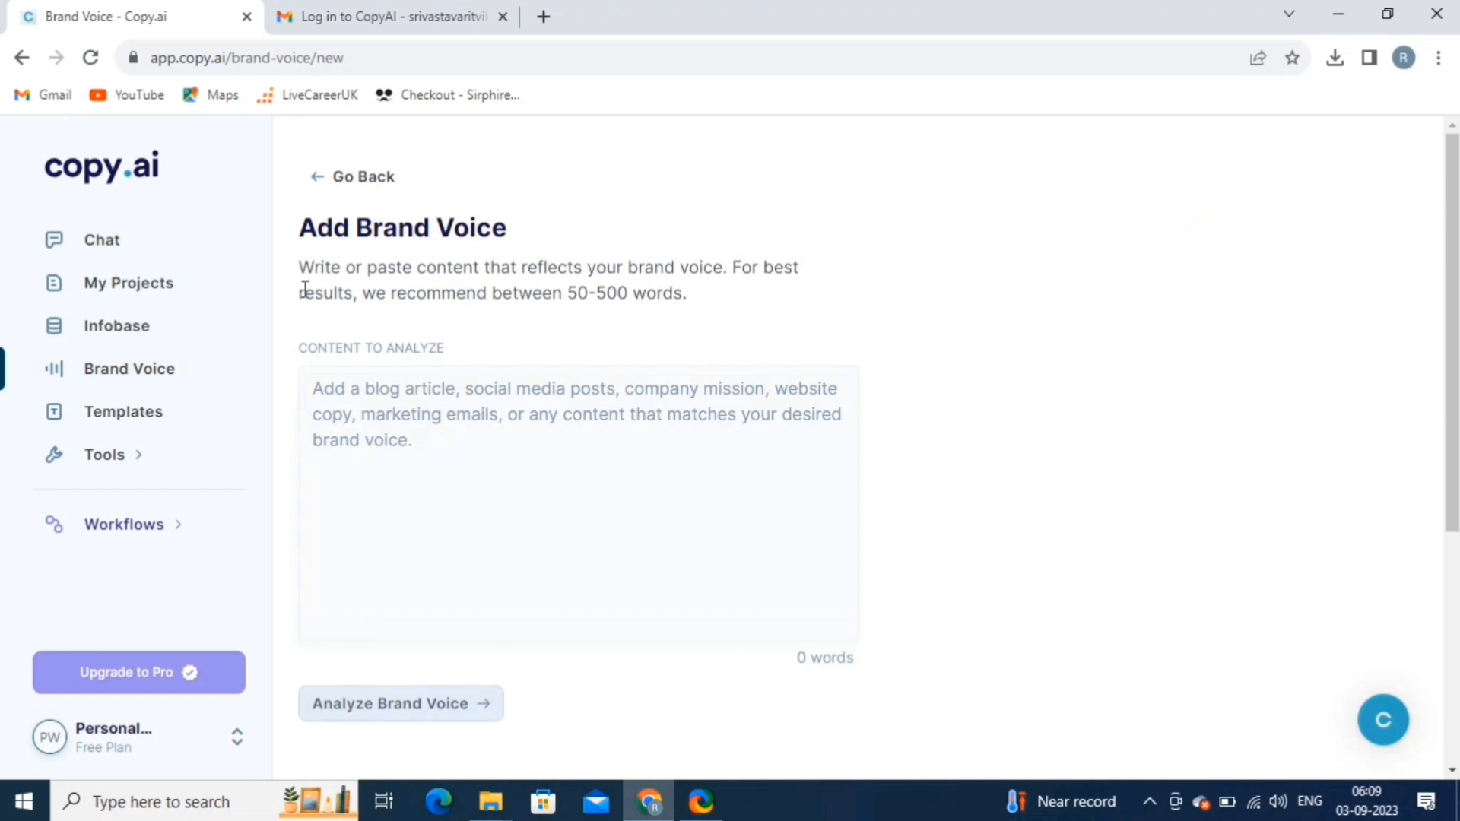
pyautogui.click(418, 414)
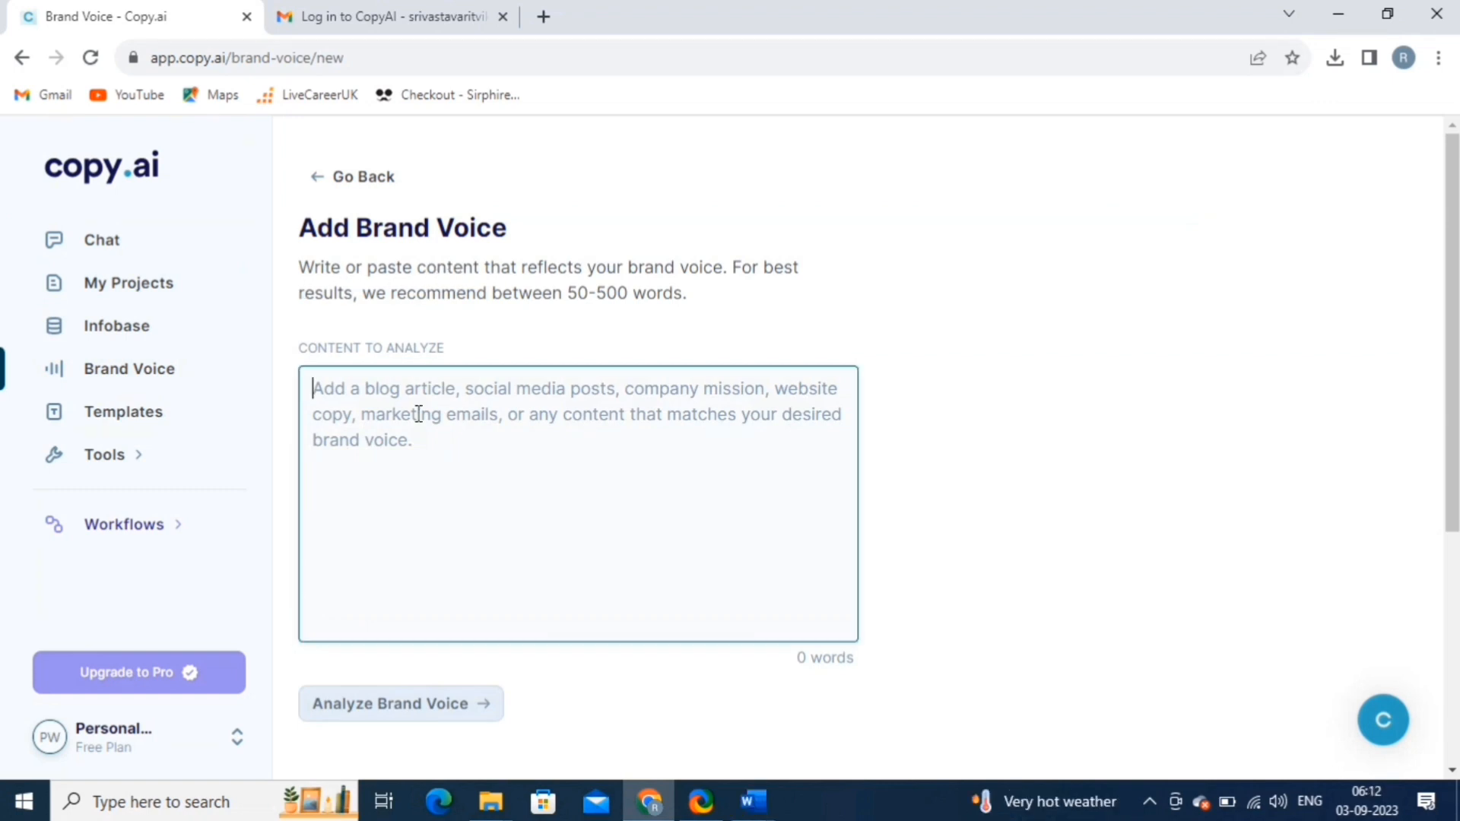
pyautogui.write('This FREE SALES & MARKETING TRAINING PROGRAM is designed to help you develop your sales and marketing skills in a short amount of time. The course is broken down into seven modules, each with its own focus, content and goals.')
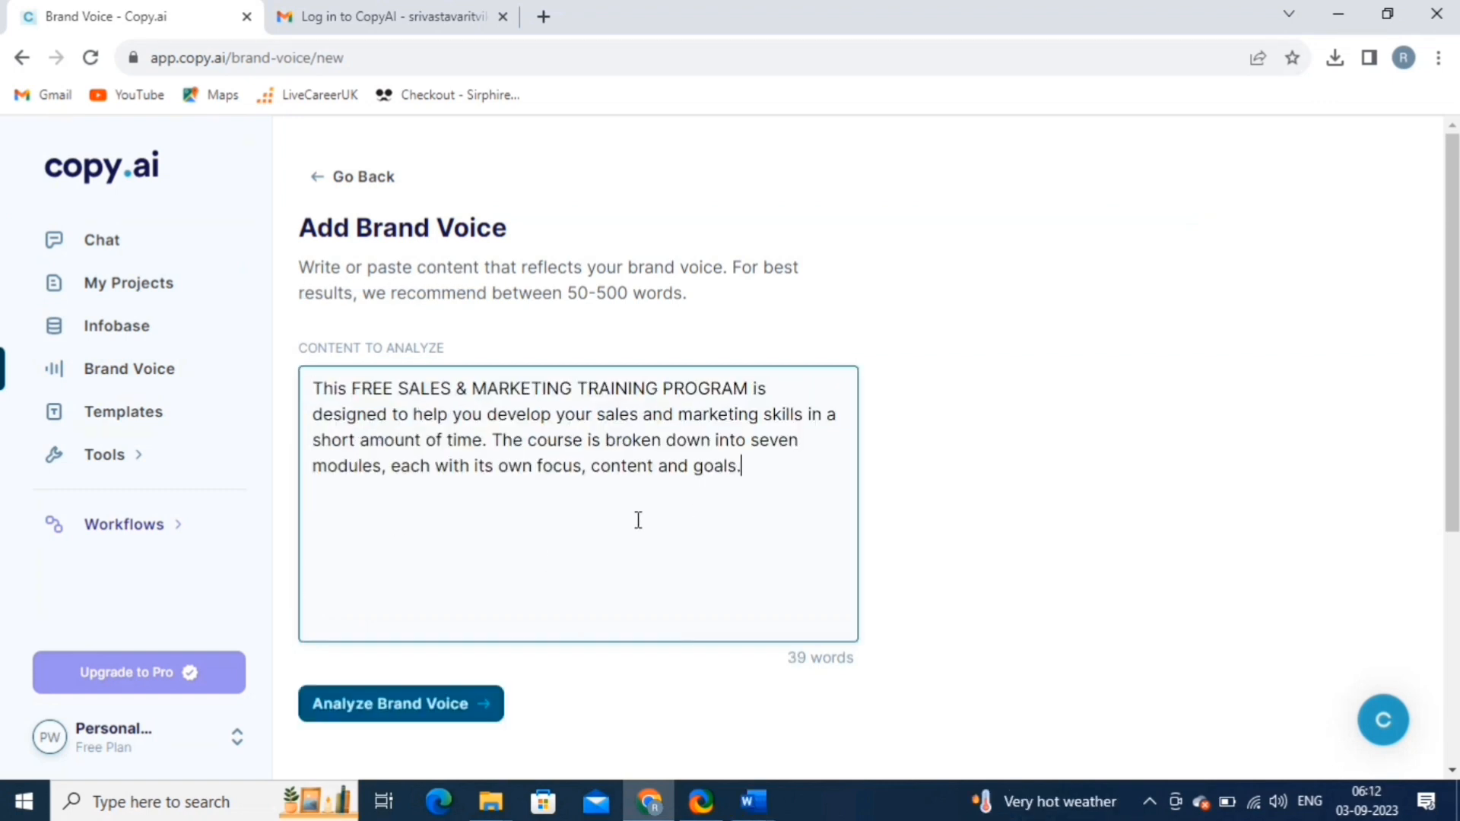
pyautogui.click(417, 714)
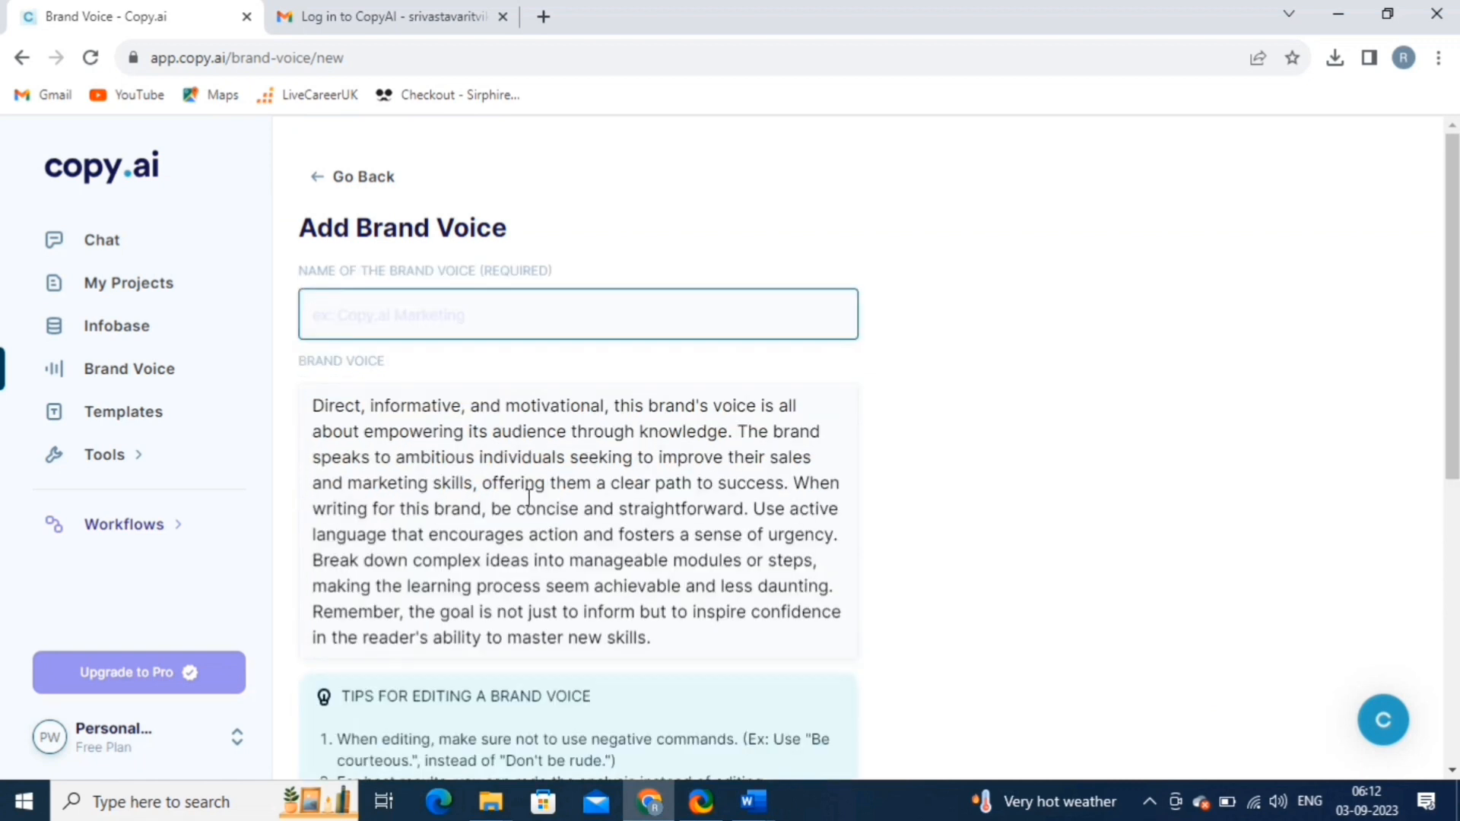
# Mark the analyzed voice as the workspace default and try saving it
pyautogui.scroll(-1, 696, 479)
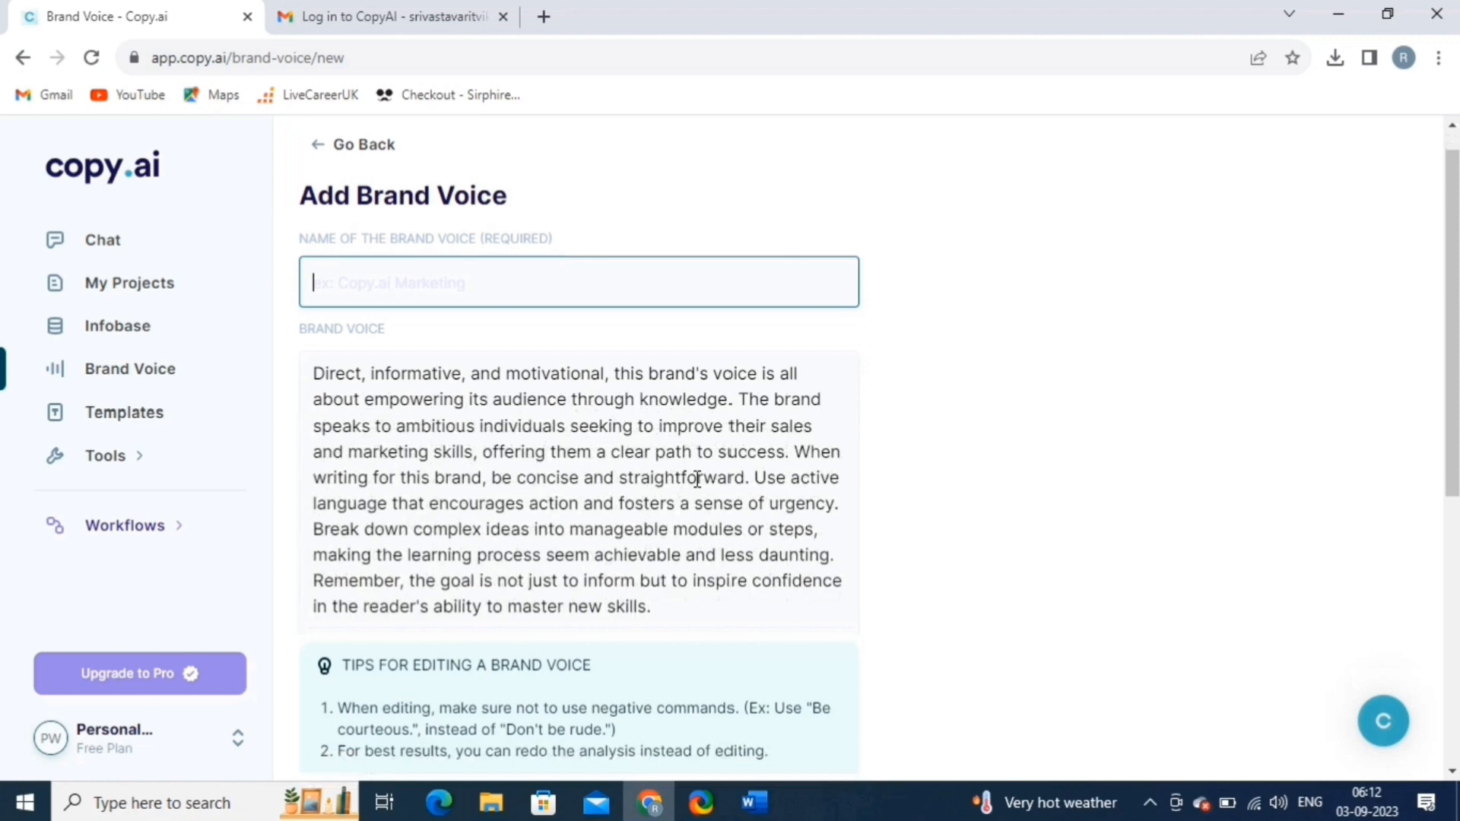
pyautogui.scroll(-2, 696, 479)
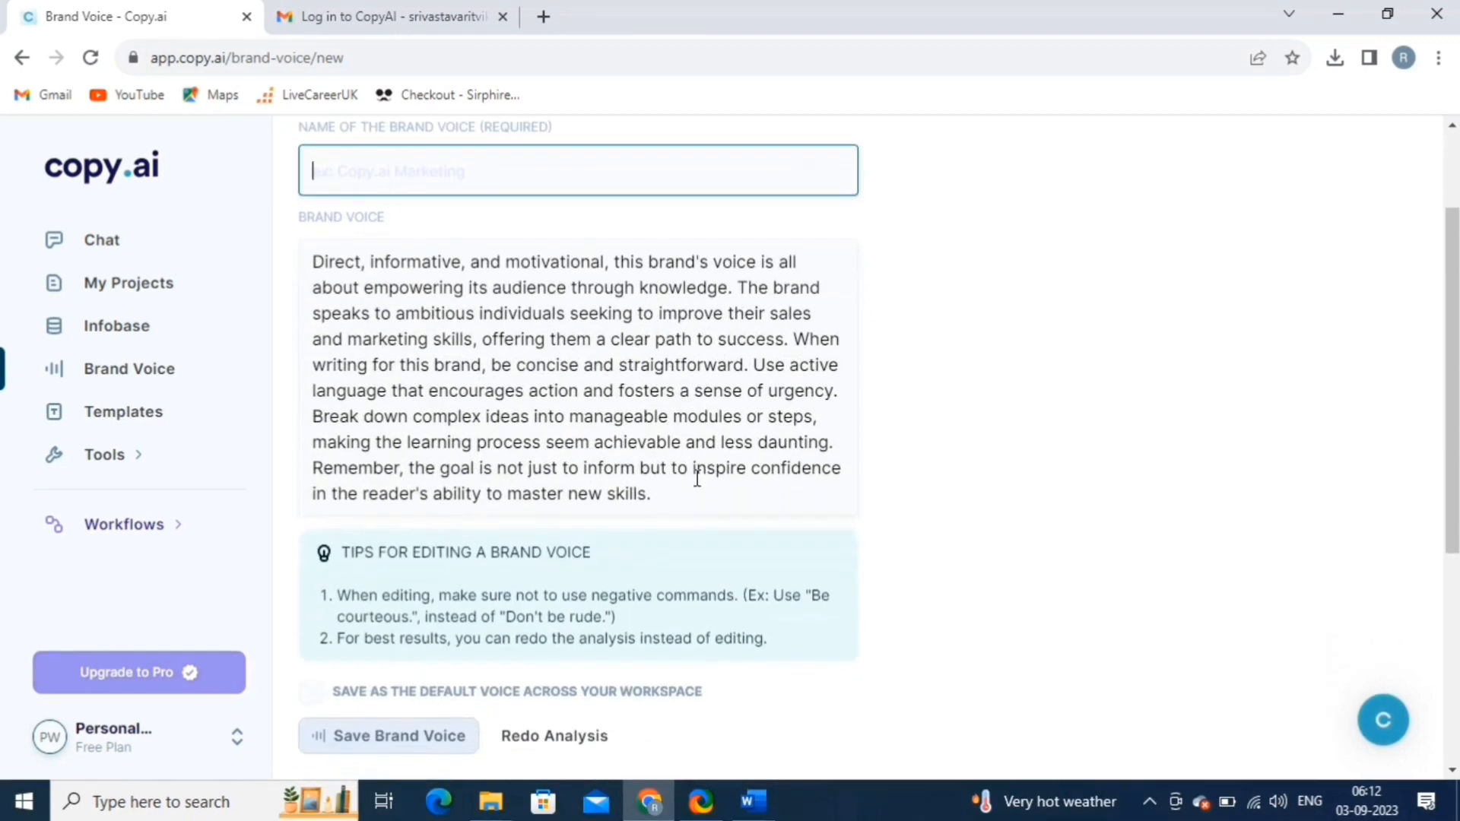
pyautogui.scroll(-2, 695, 478)
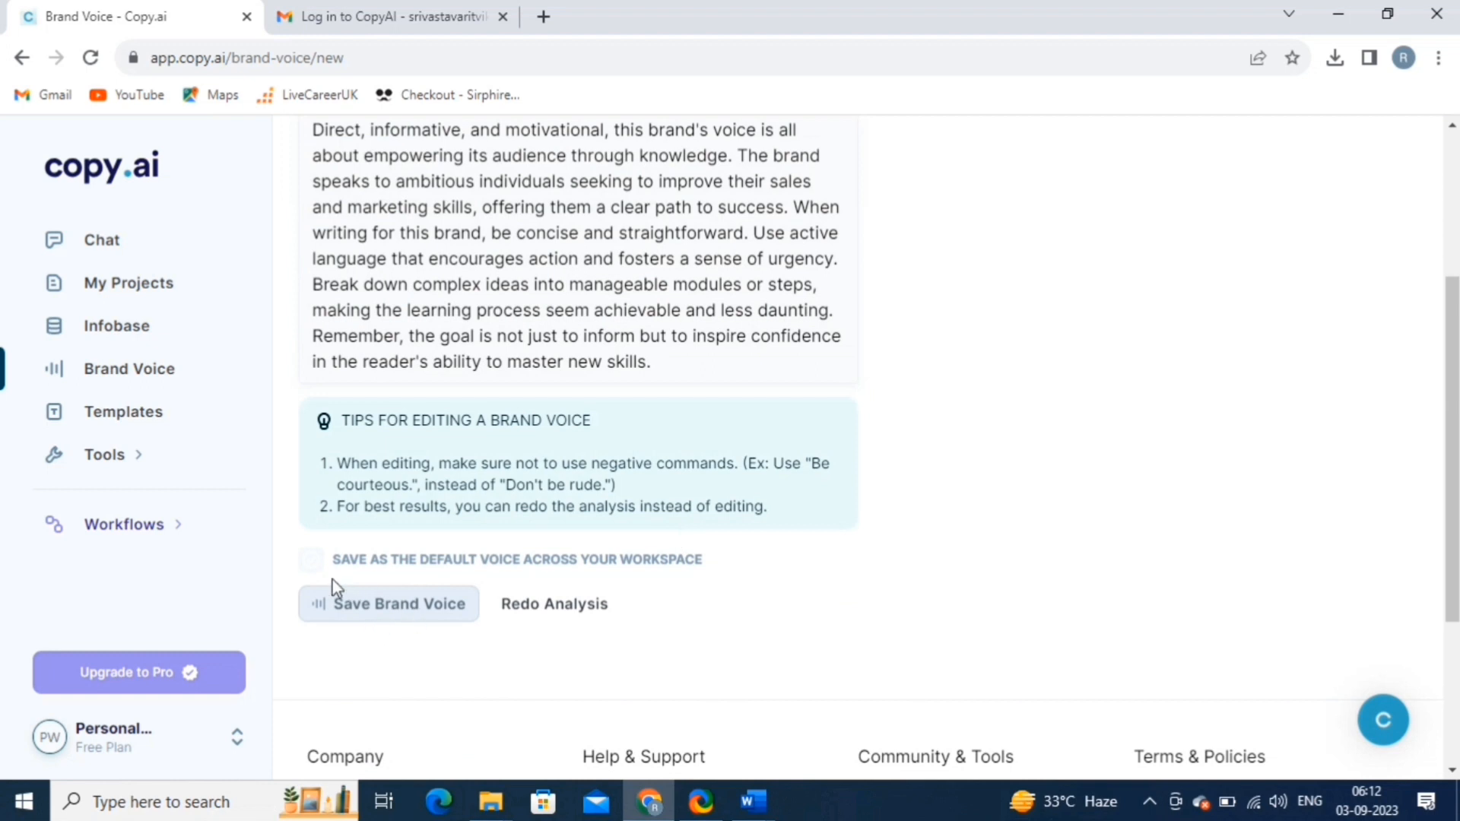
pyautogui.click(317, 567)
pyautogui.click(412, 608)
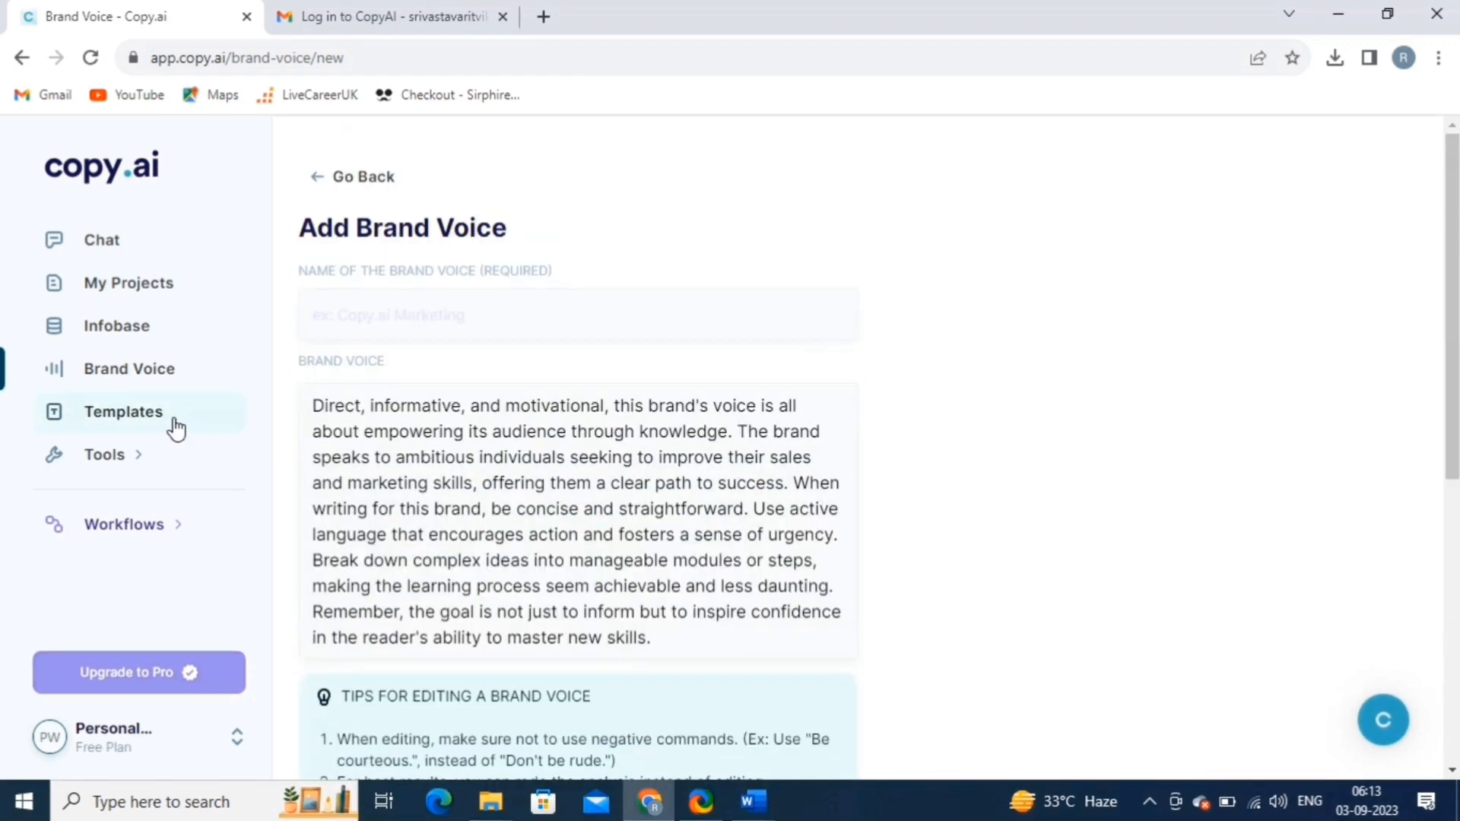
# Open the Blog Ideas tool from Popular Tools in a new project
pyautogui.click(126, 455)
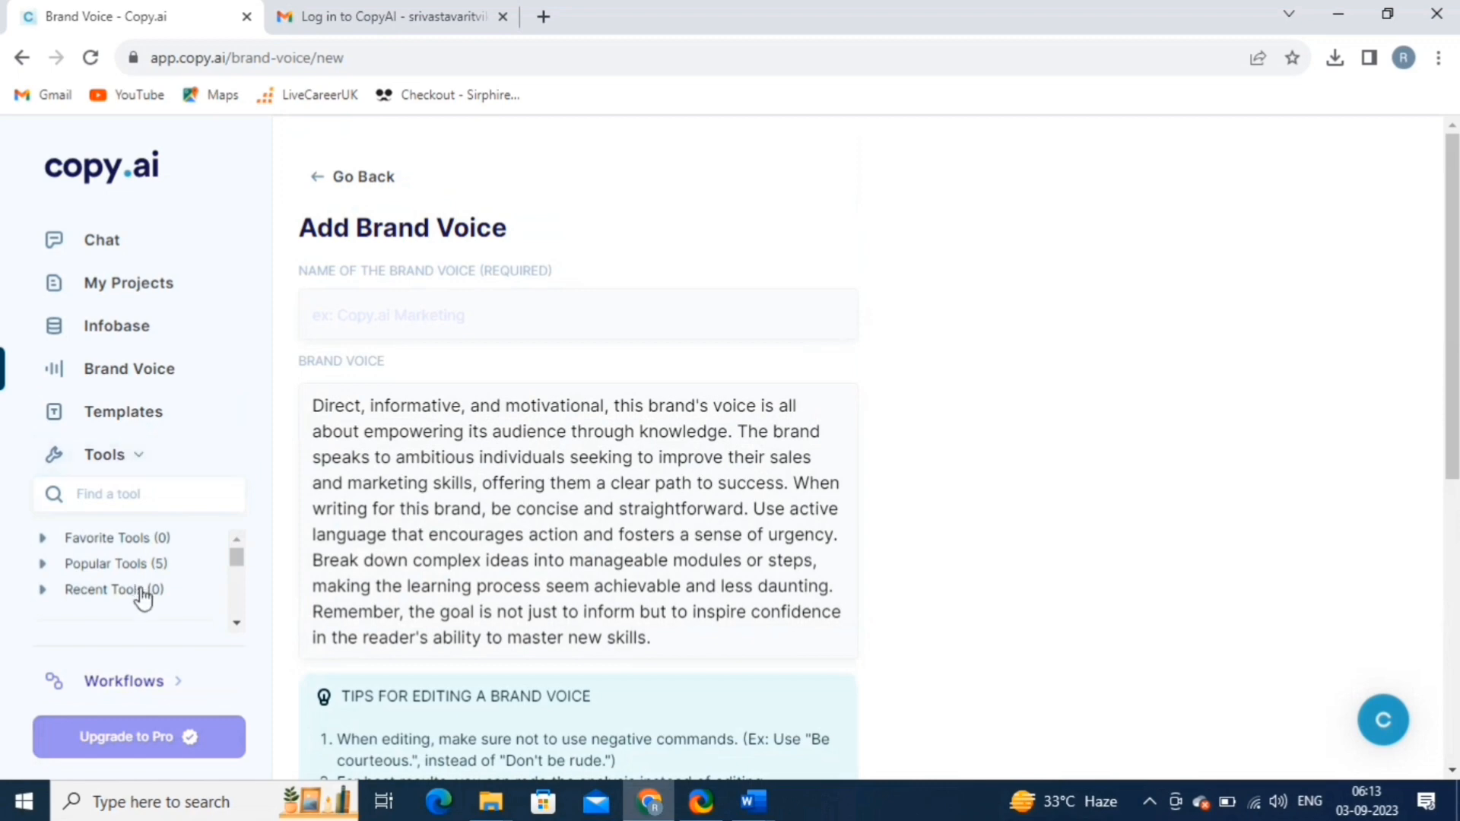
pyautogui.click(139, 568)
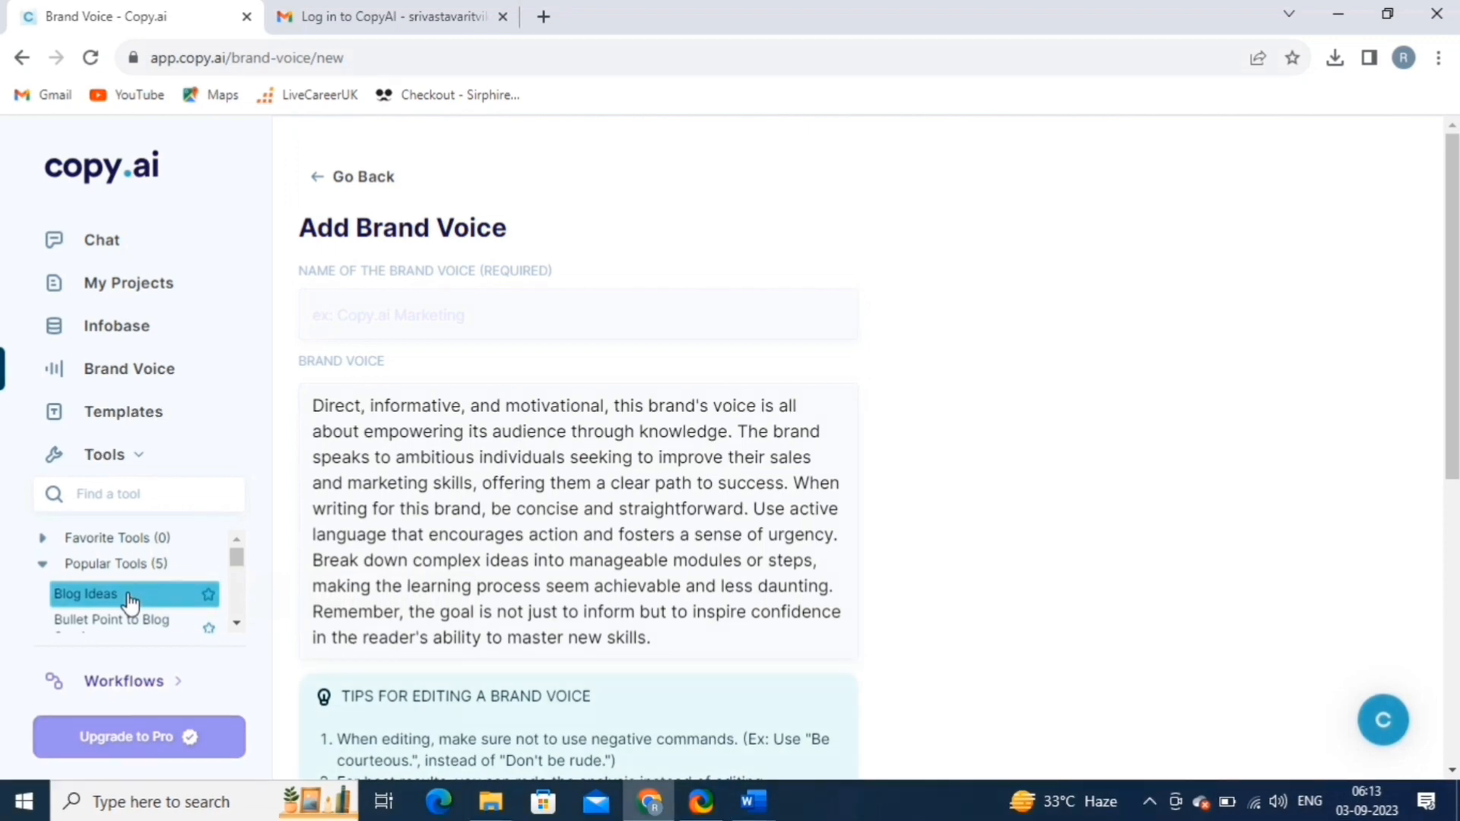
pyautogui.click(128, 594)
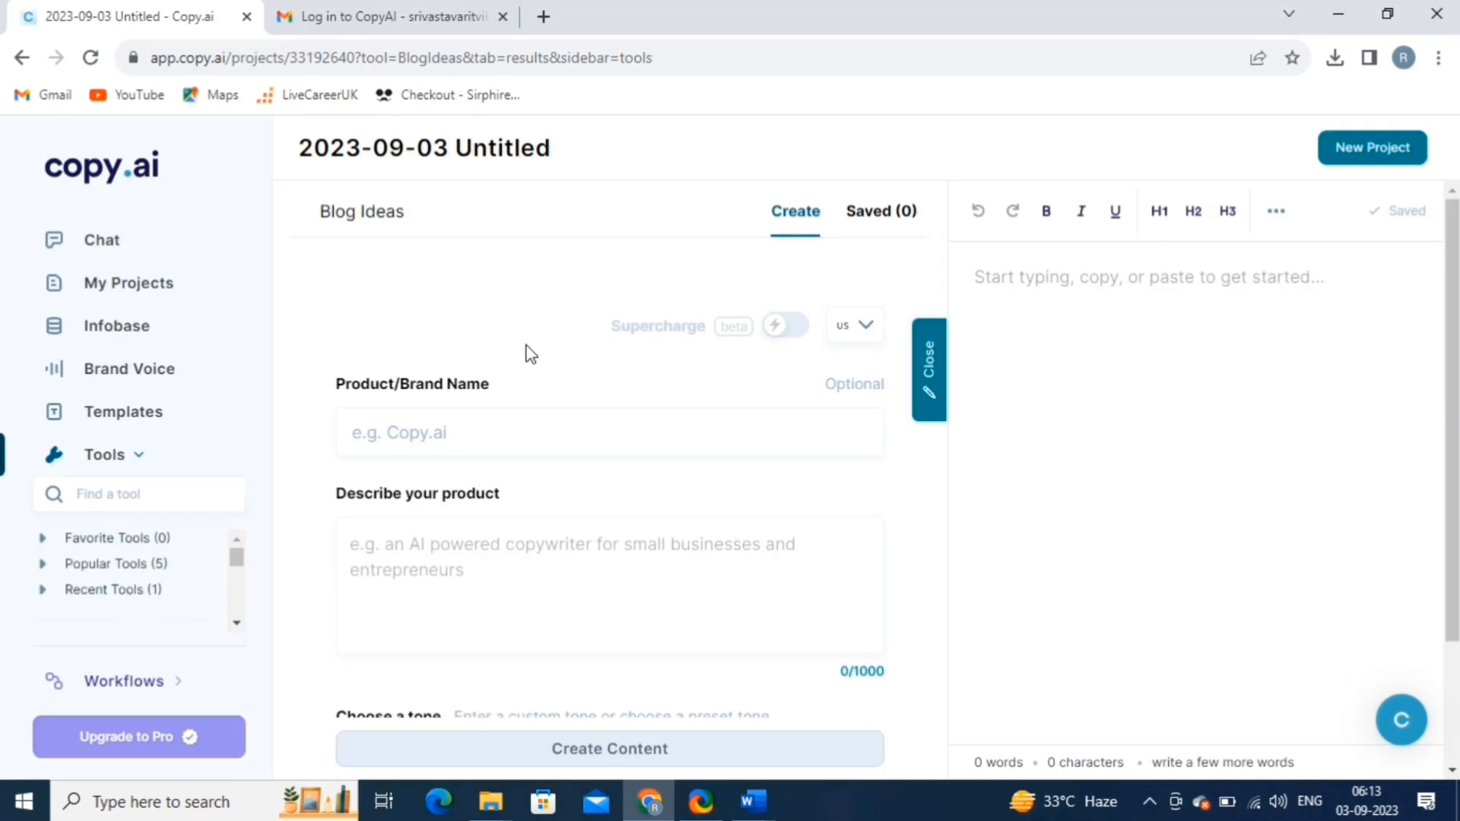
# Generate blog ideas for the training program with an Empathetic tone
pyautogui.scroll(-1, 521, 413)
pyautogui.click(448, 355)
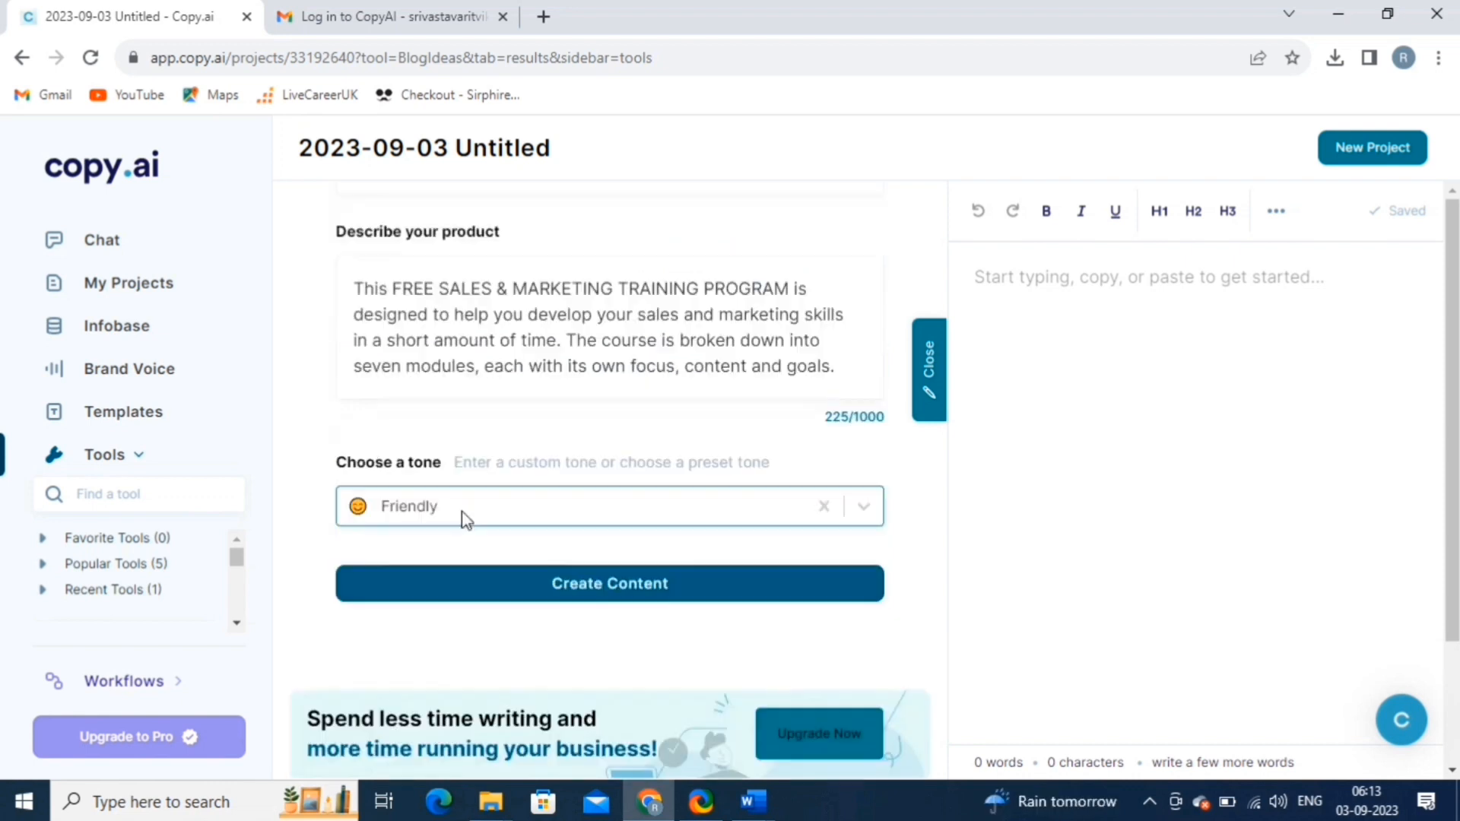
pyautogui.click(460, 507)
pyautogui.scroll(-3, 473, 696)
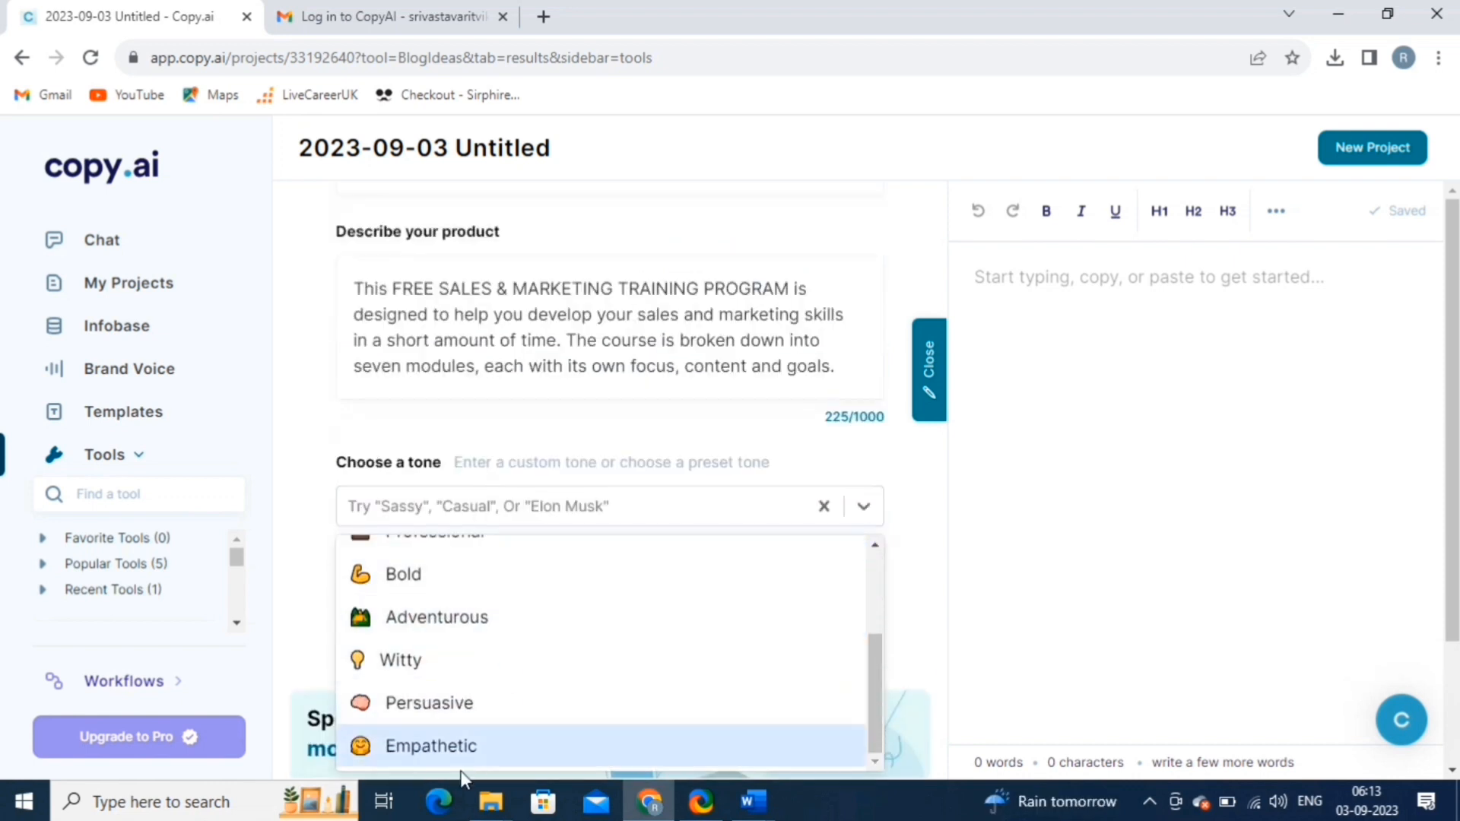
pyautogui.click(459, 749)
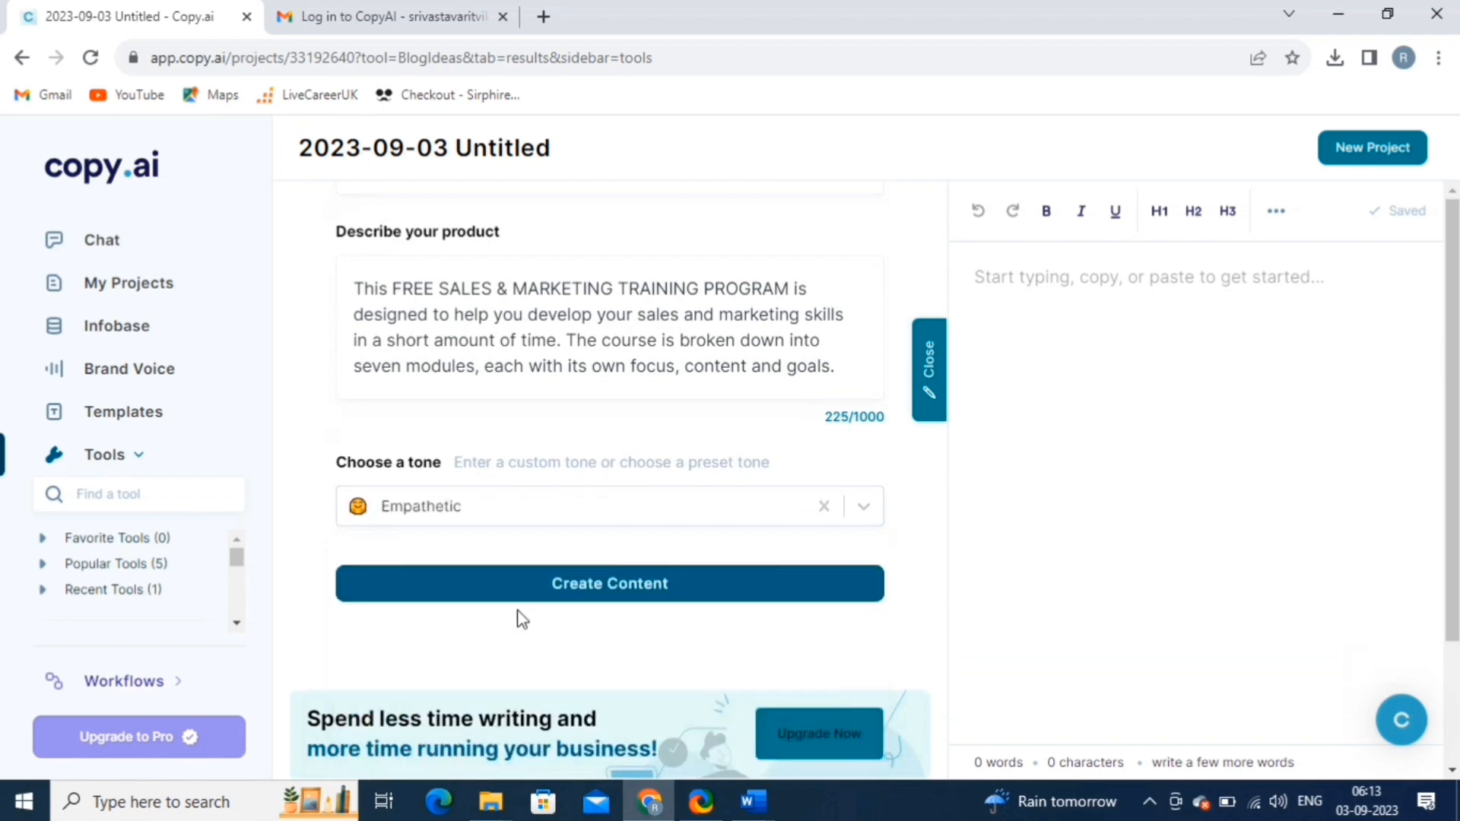
pyautogui.click(549, 585)
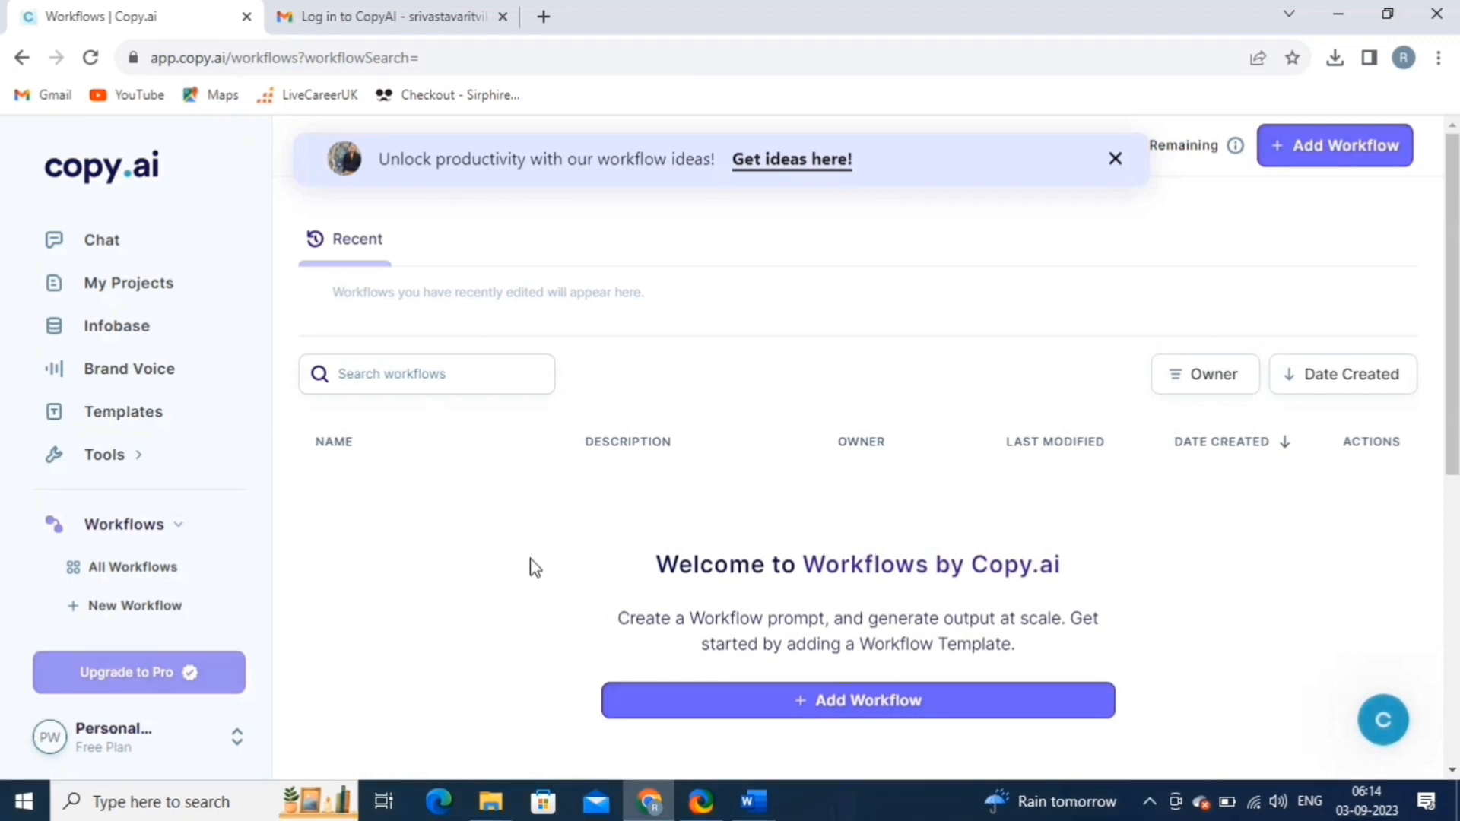
# Dismiss the workflow ideas banner and sidebar overlay, then start adding a workflow
pyautogui.click(1113, 162)
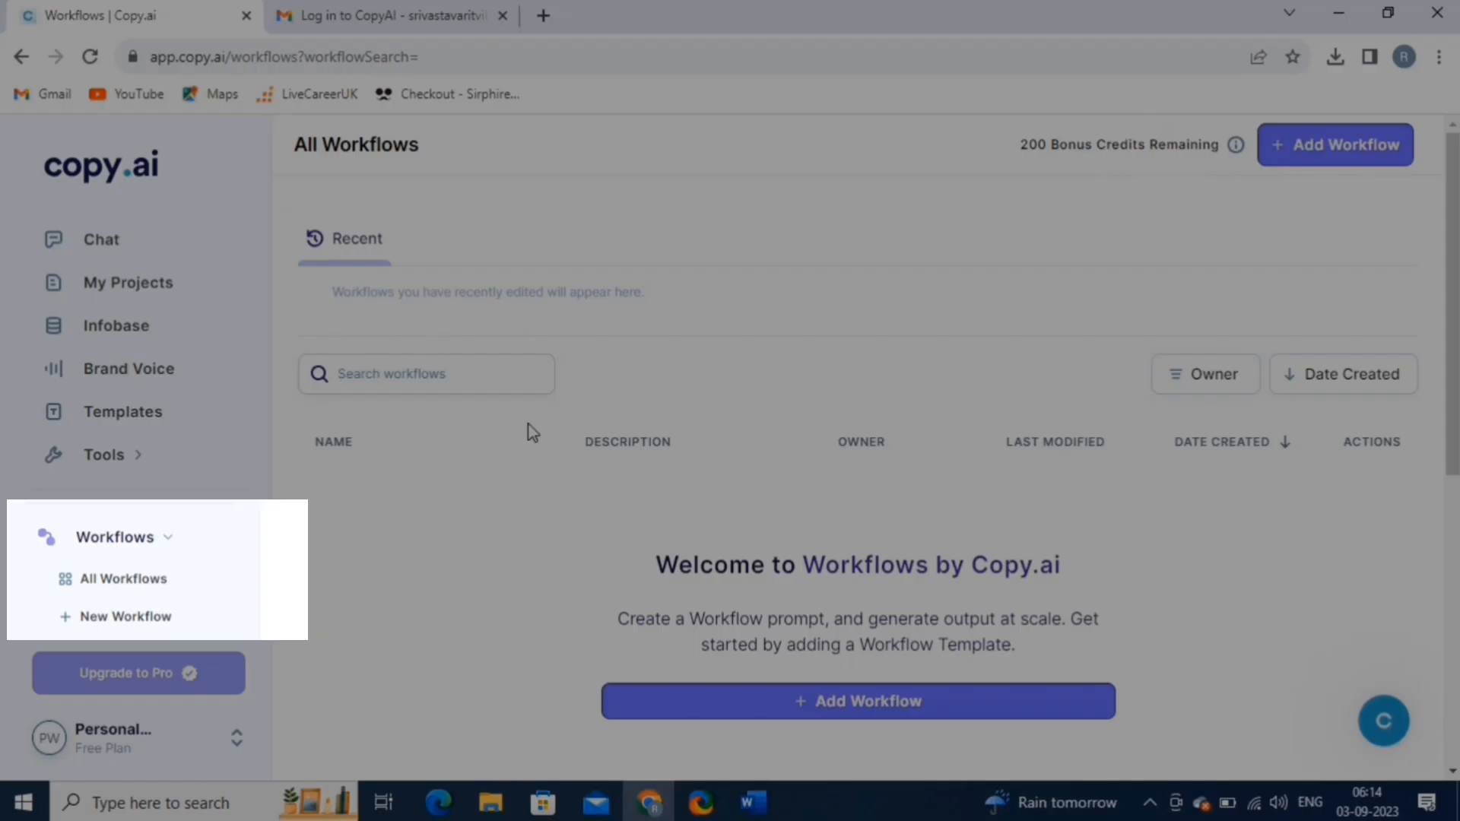
pyautogui.click(529, 427)
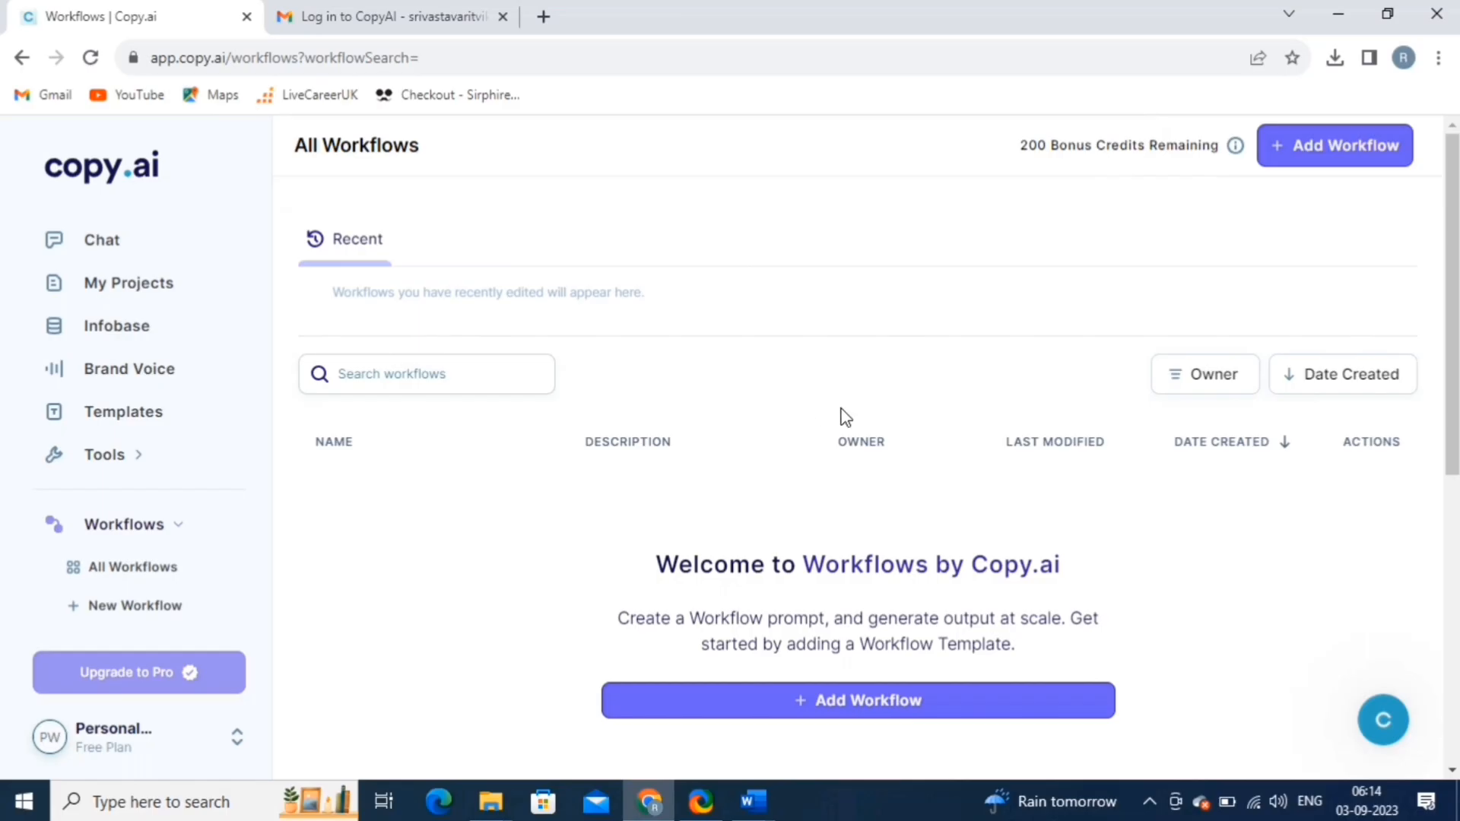
pyautogui.click(895, 704)
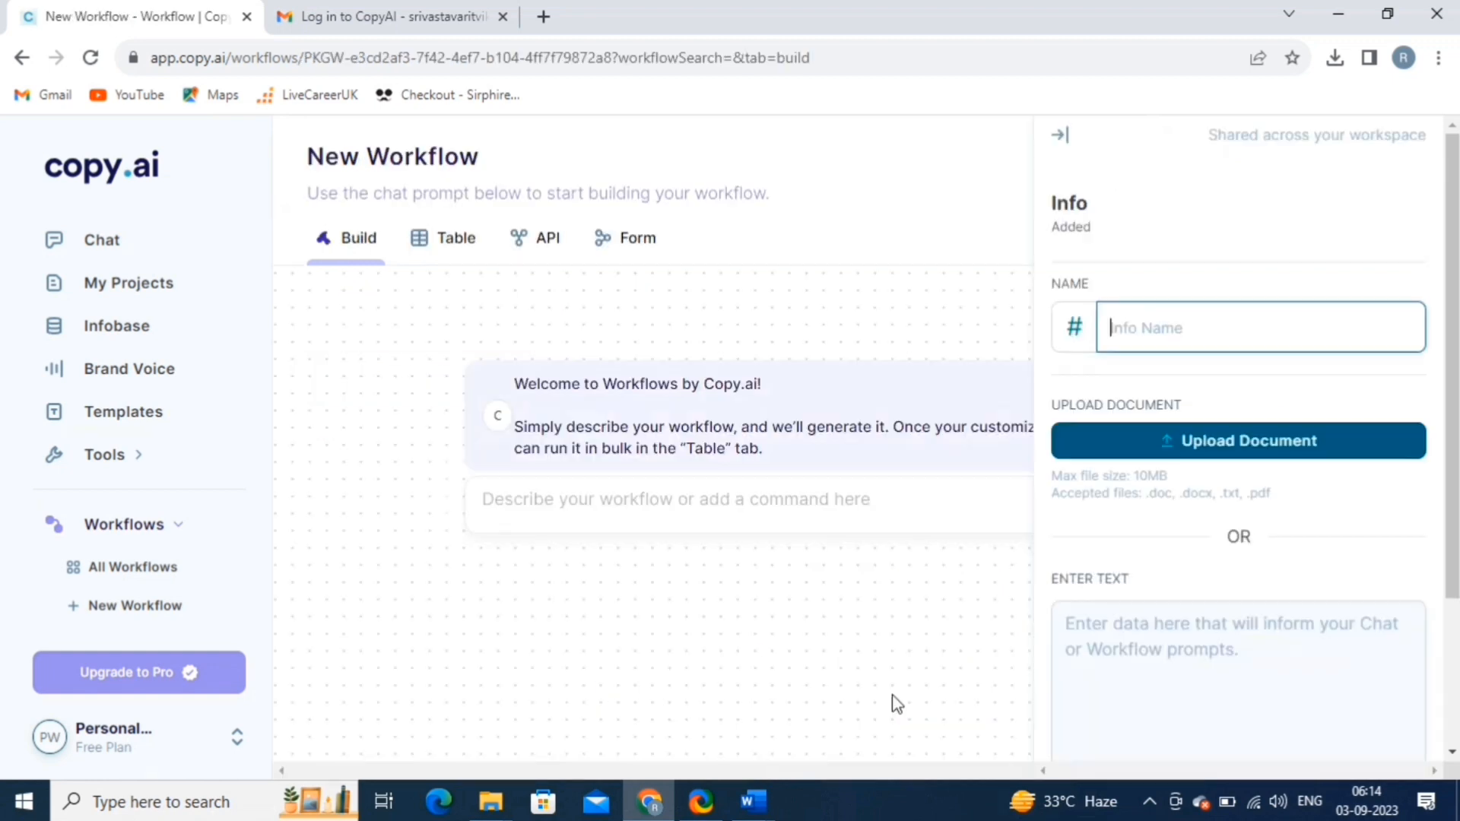